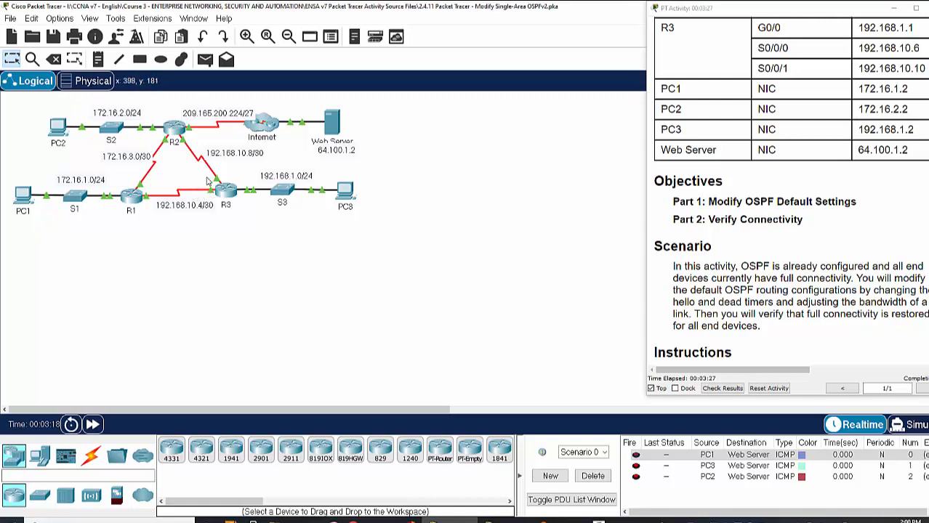
- Test connectivity from PC1 to PC2 by sending a simple PDU twice between them
scroll(707, 237, "down", 3)
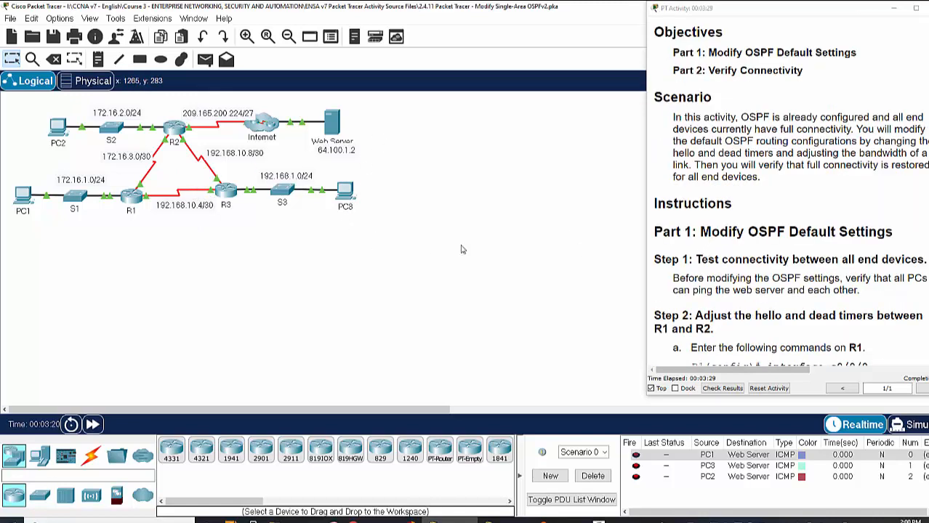
scroll(681, 254, "up", 2)
scroll(740, 260, "down", 2)
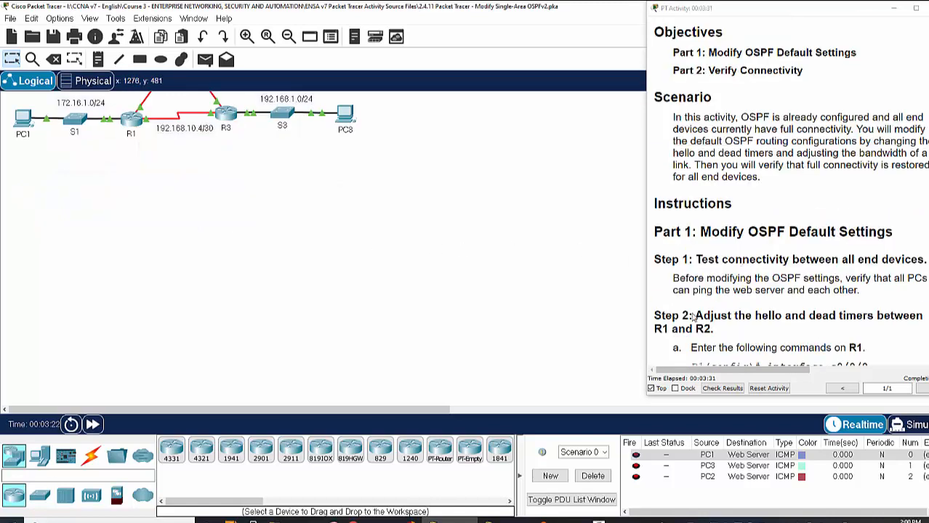
scroll(432, 253, "up", 2)
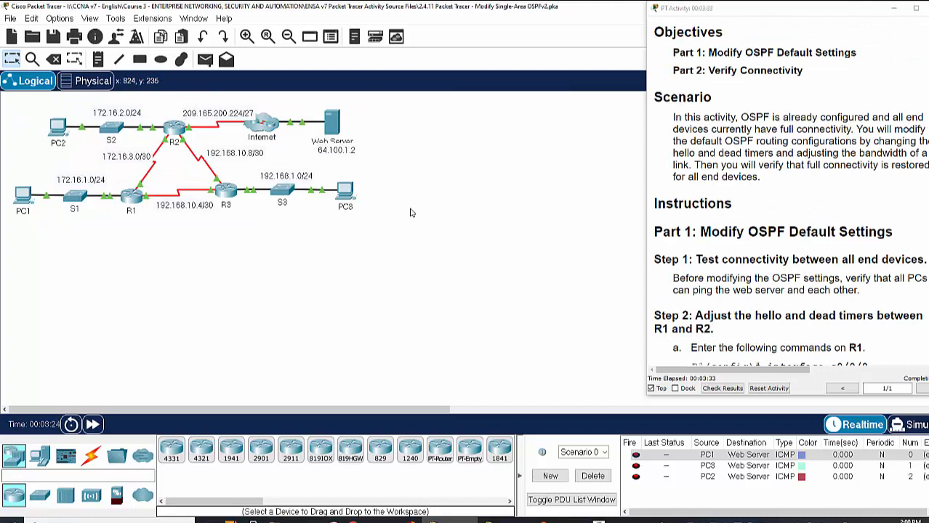
left_click(206, 61)
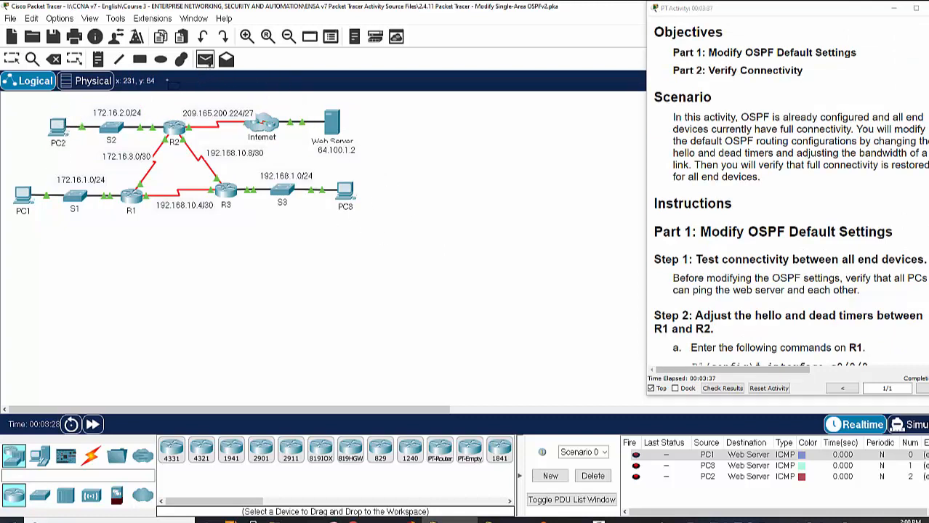
left_click(23, 195)
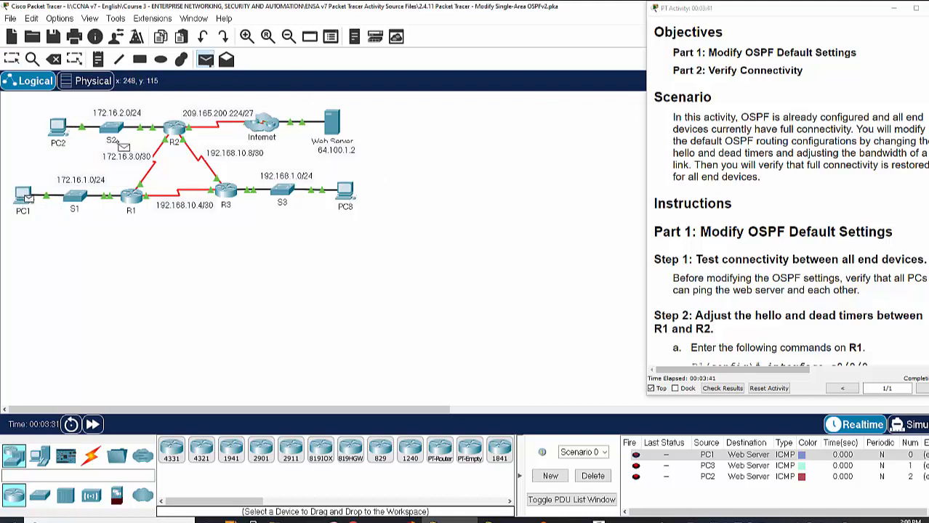
left_click(62, 134)
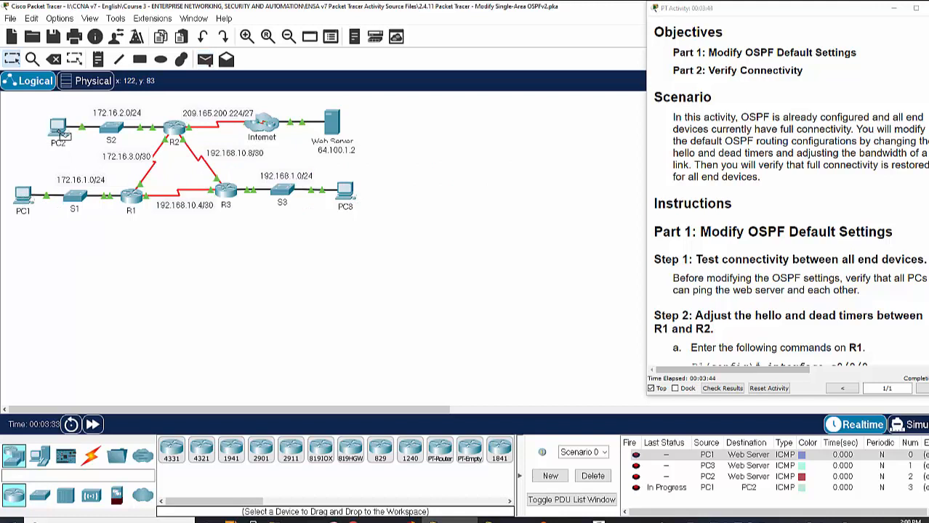
left_click(689, 492)
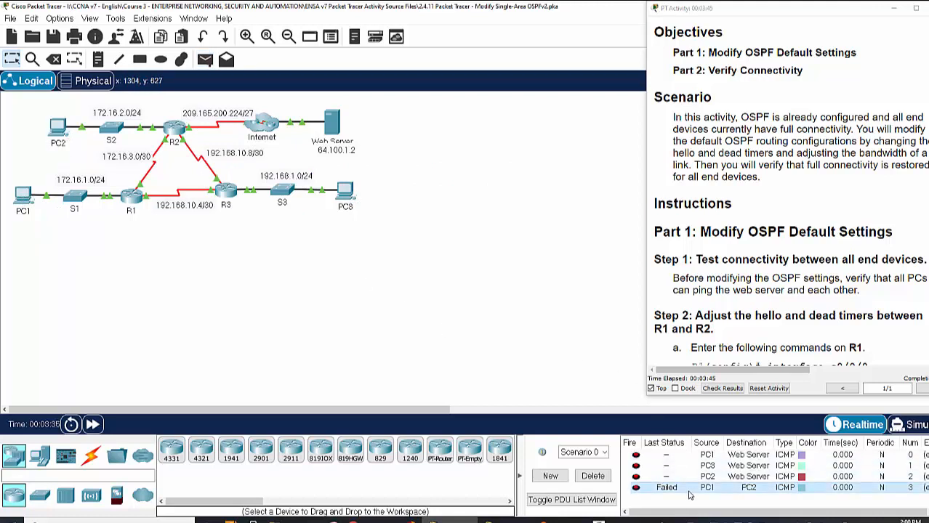
left_click(205, 59)
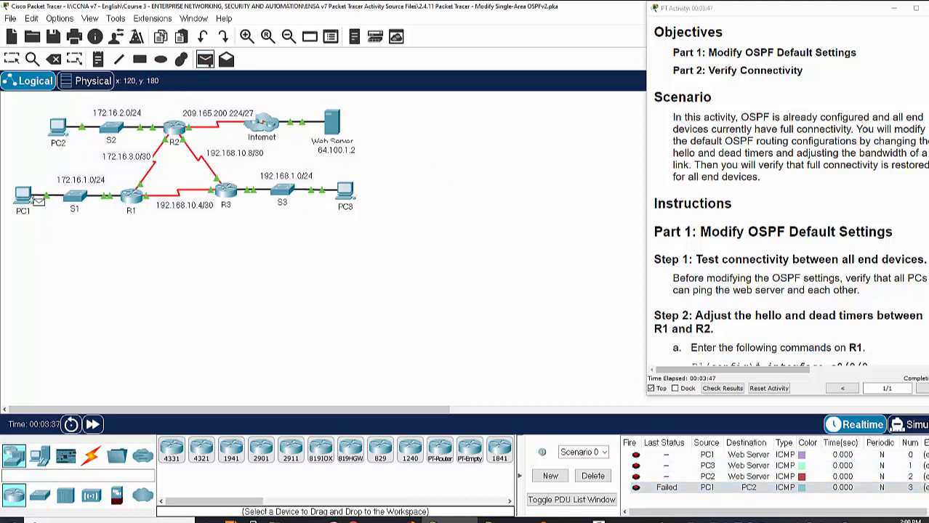
left_click(28, 195)
left_click(63, 132)
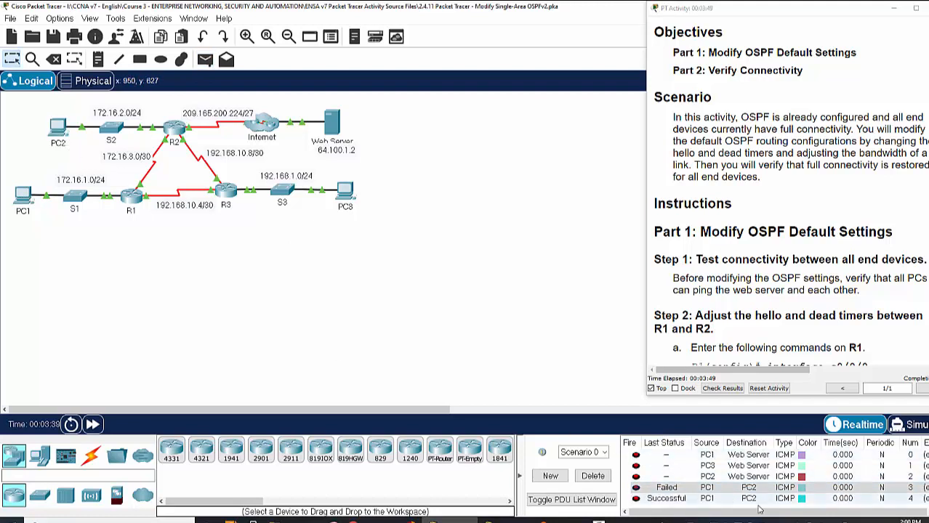
- Test connectivity from PC1 to PC3 by sending a simple PDU twice between them
left_click(205, 59)
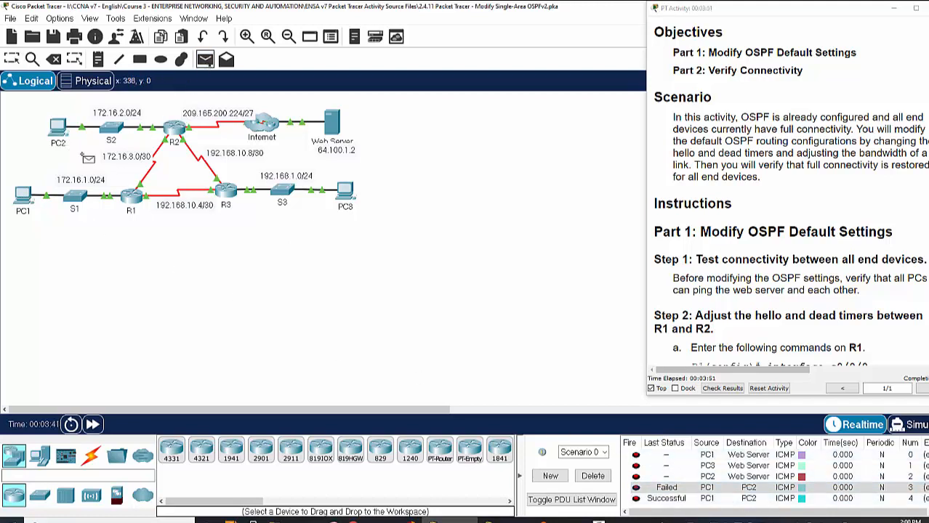
left_click(21, 196)
left_click(346, 194)
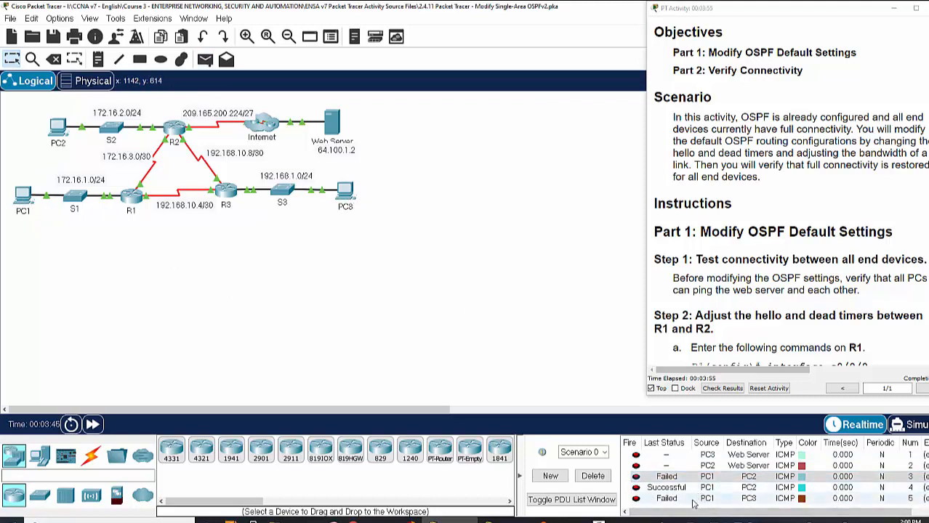
left_click(205, 59)
left_click(24, 197)
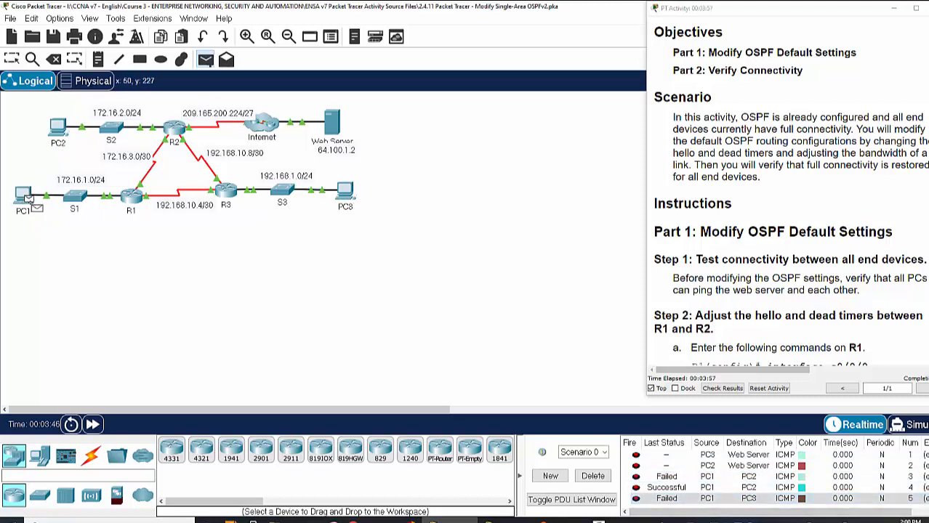
left_click(345, 196)
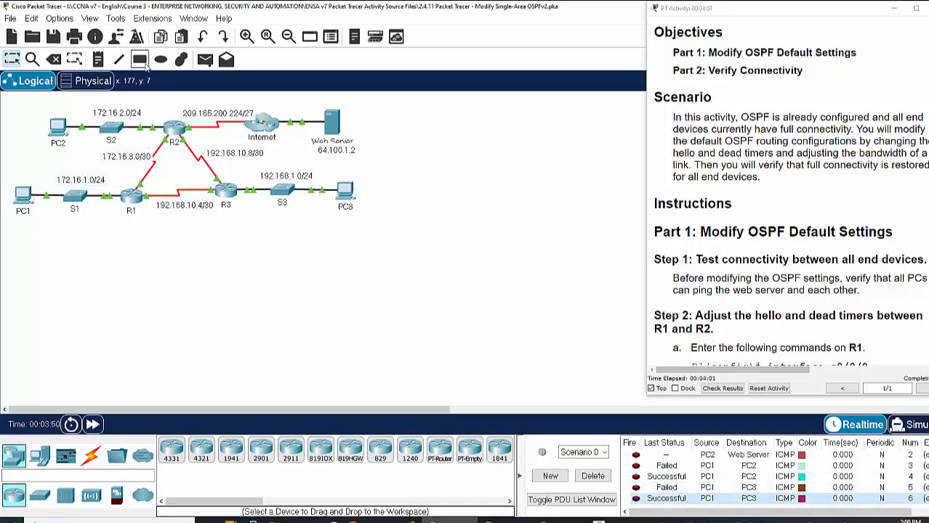
- Test connectivity from PC1 to the Web Server by sending a simple PDU twice between them
left_click(206, 60)
left_click(24, 195)
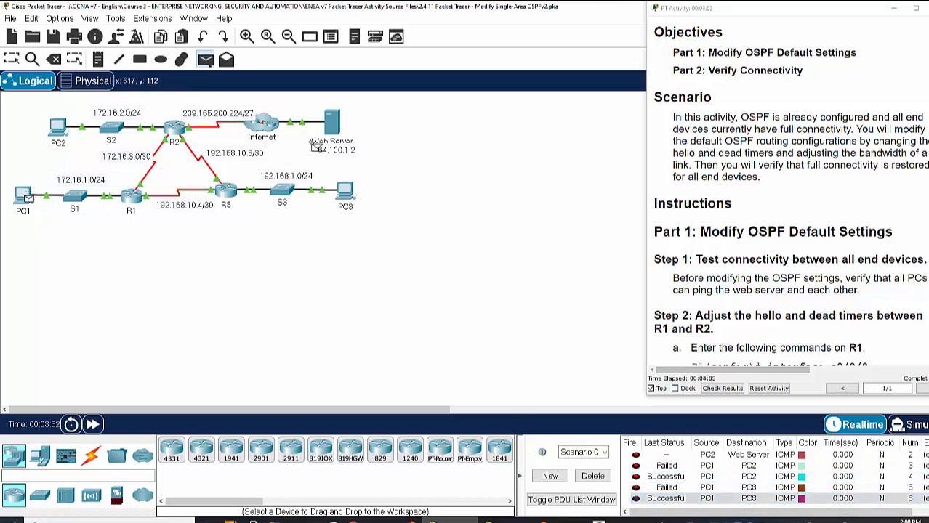
left_click(332, 131)
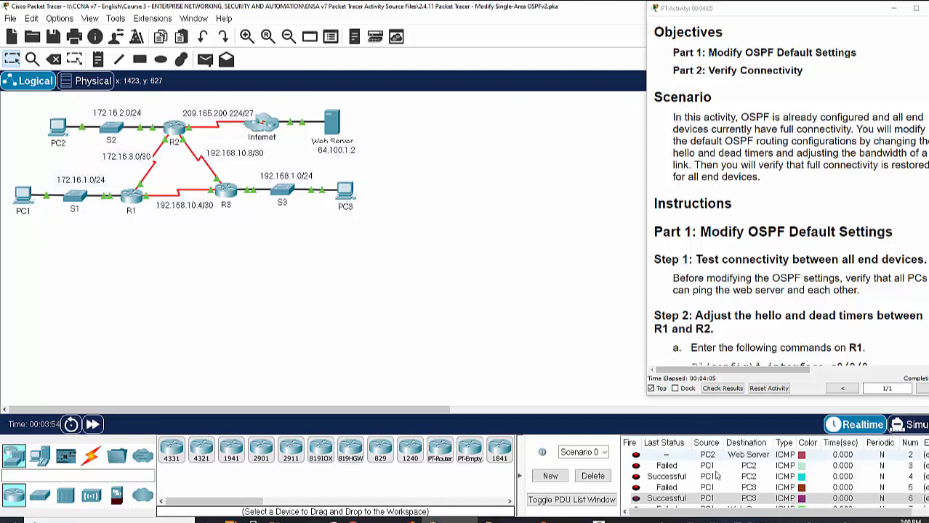
left_click(207, 60)
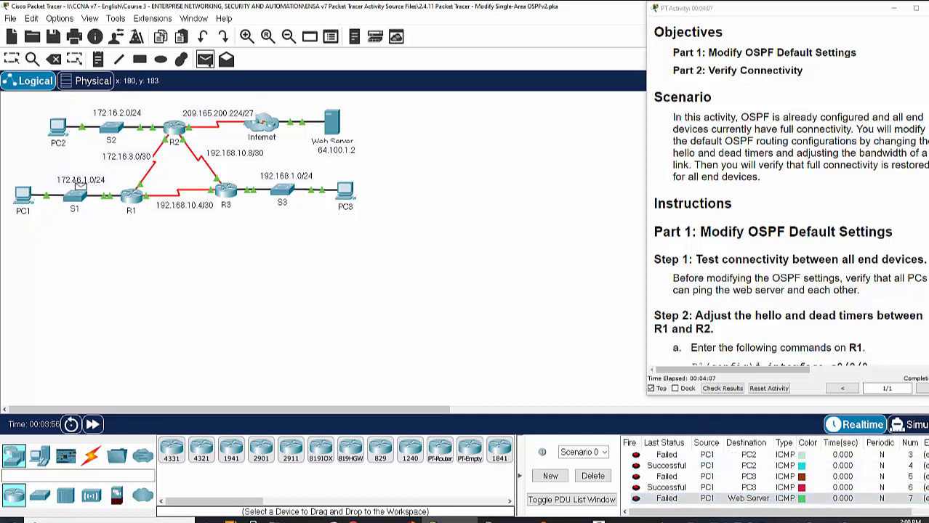
left_click(24, 194)
left_click(336, 133)
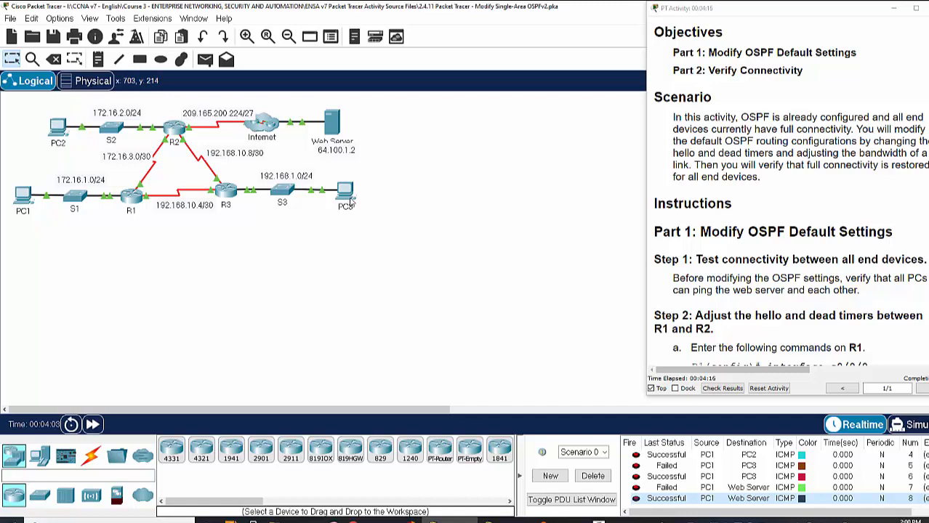
- Open router R1's command line and enter global configuration mode with en and conf t
scroll(723, 228, "down", 3)
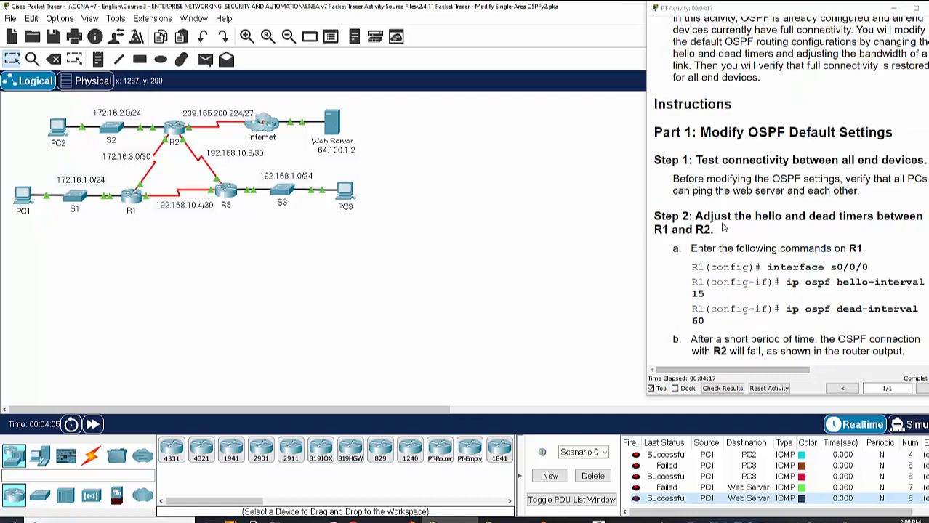
scroll(723, 228, "down", 2)
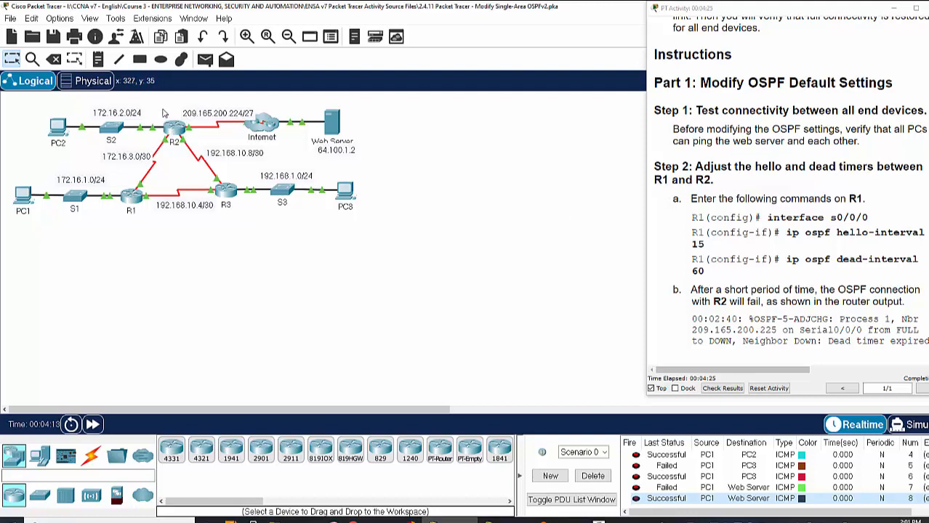
left_click(131, 196)
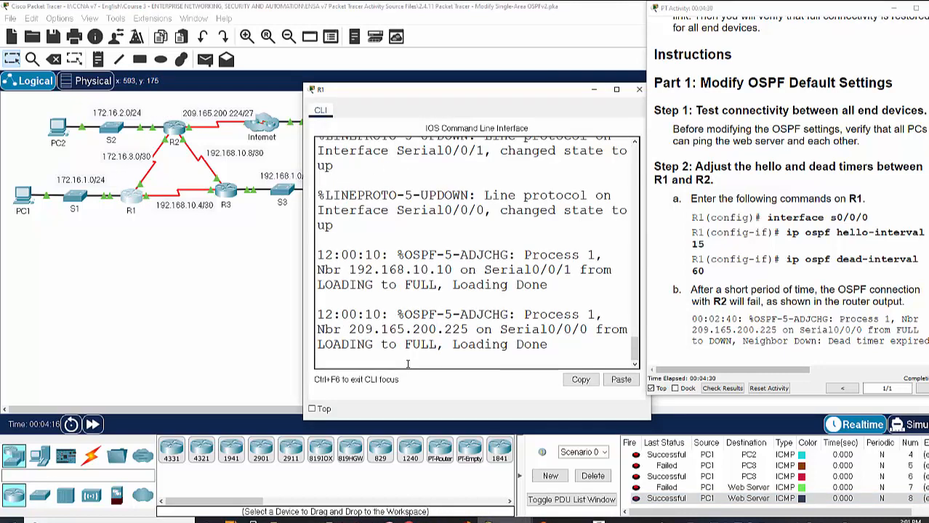
key("Return")
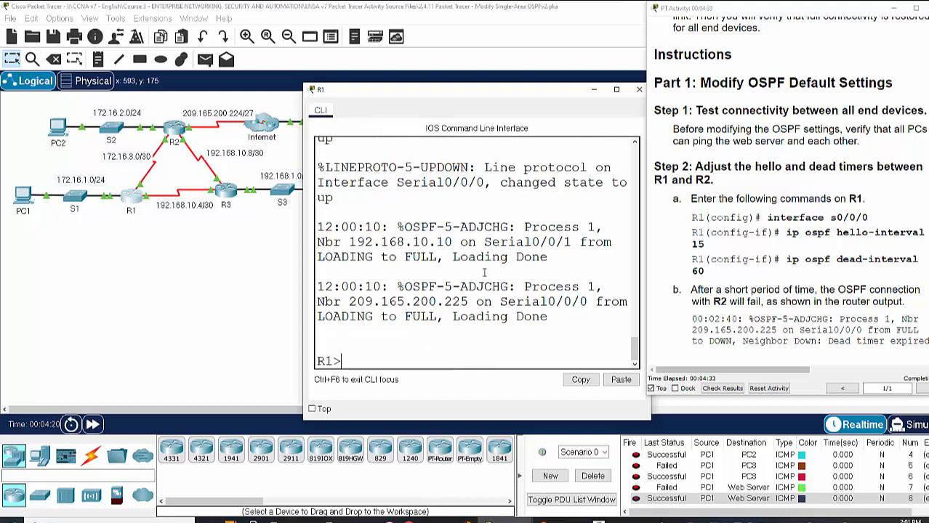
type("e")
key("Return")
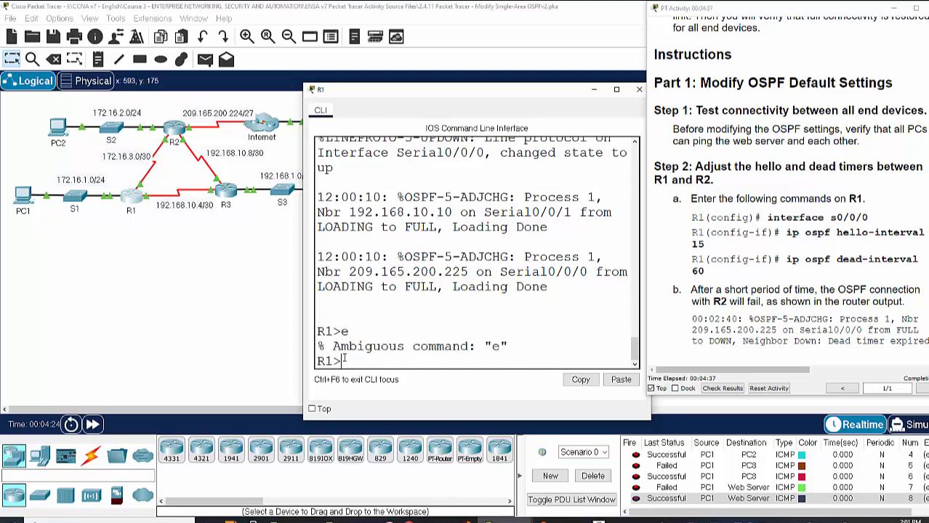
type("en")
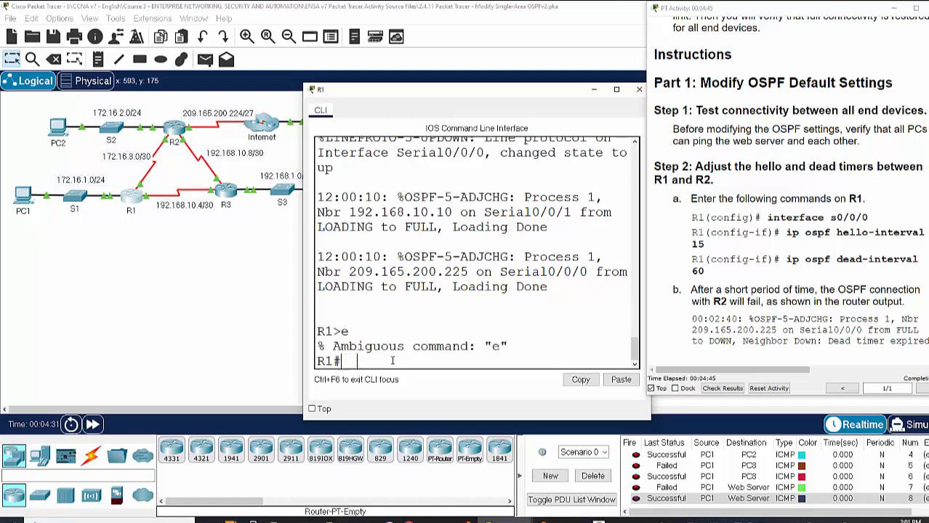
key("Return")
type("conf")
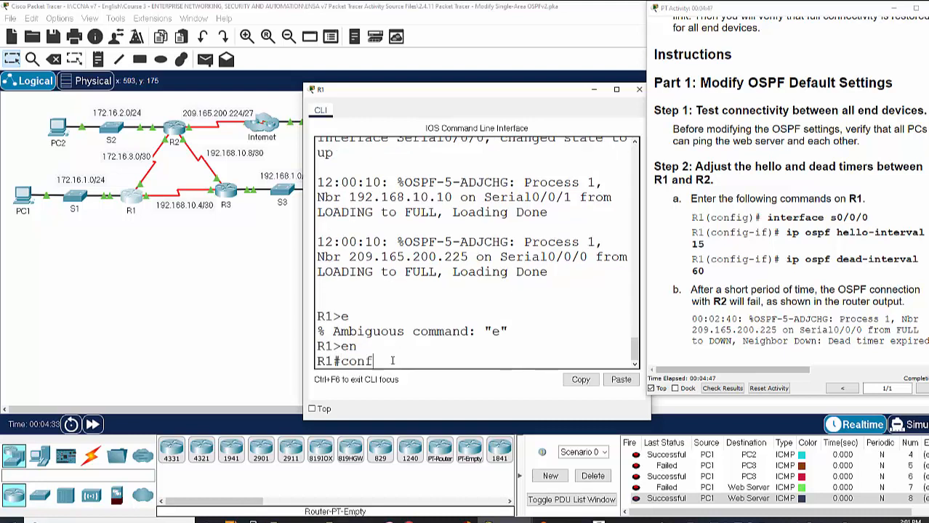
type(" t")
key("Return")
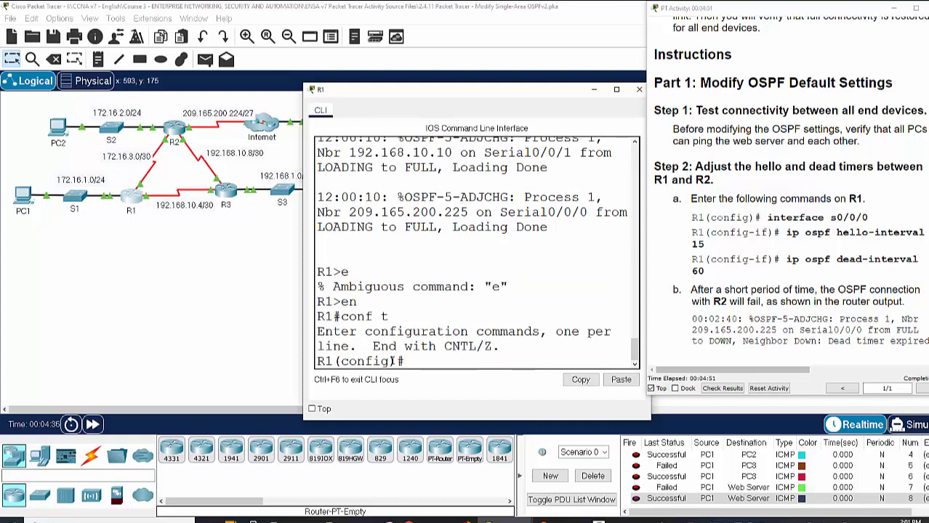
- Enter configuration of R1's interface s0/0/0 and set its OSPF hello interval to 15
type("int s")
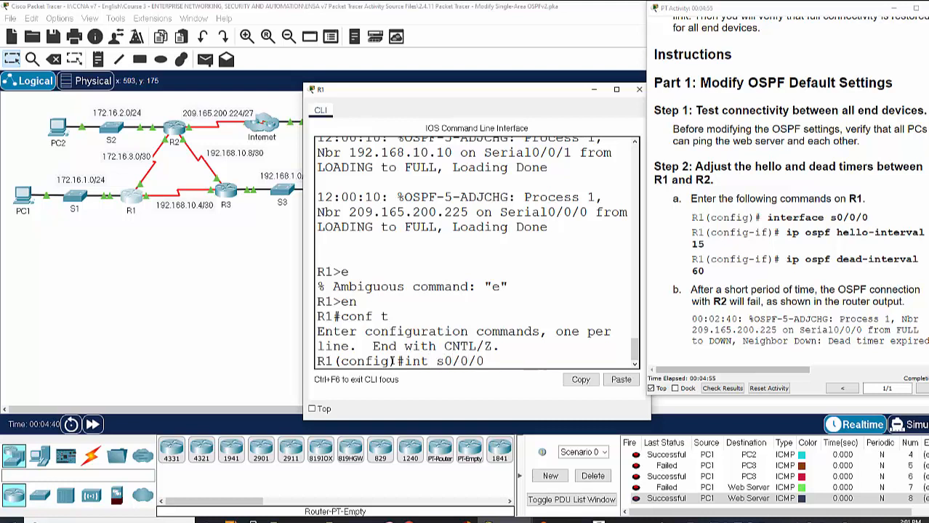
type("0/0/0")
key("Return")
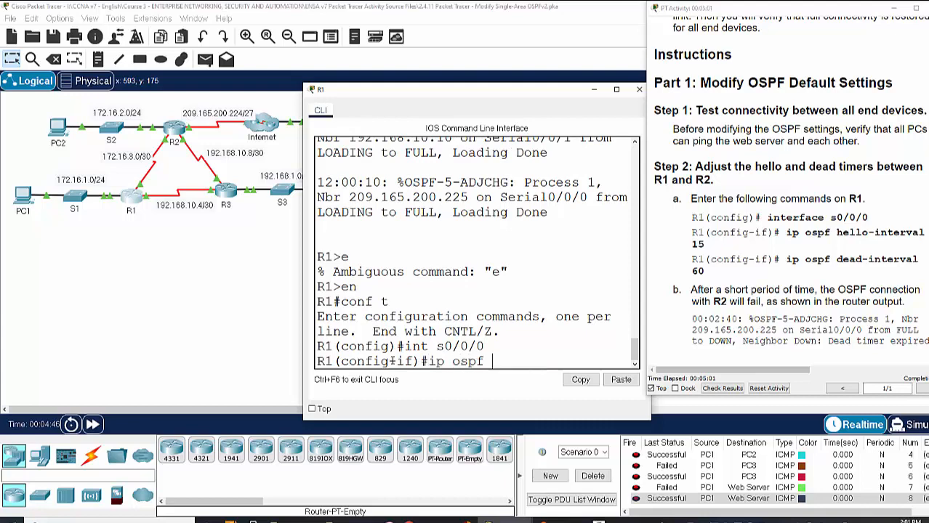
type("ip ospf he")
key("Tab")
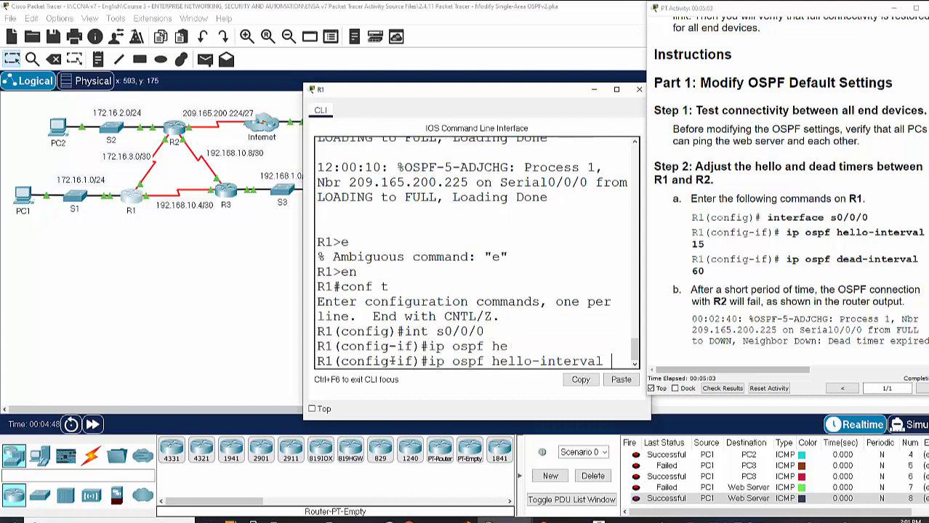
type("15")
key("Return")
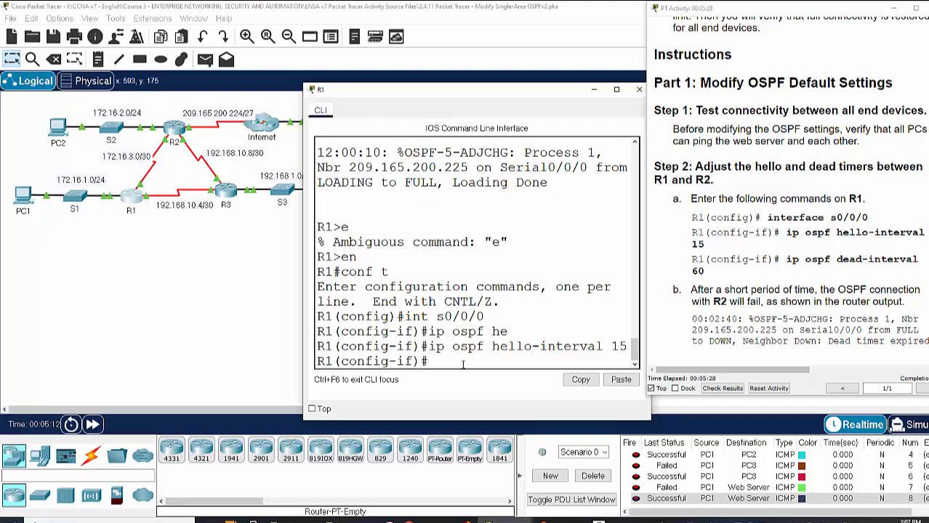
- Set the OSPF dead interval to 60 on R1's s0/0/0 interface
type("i")
type("p ospf de")
key("Tab")
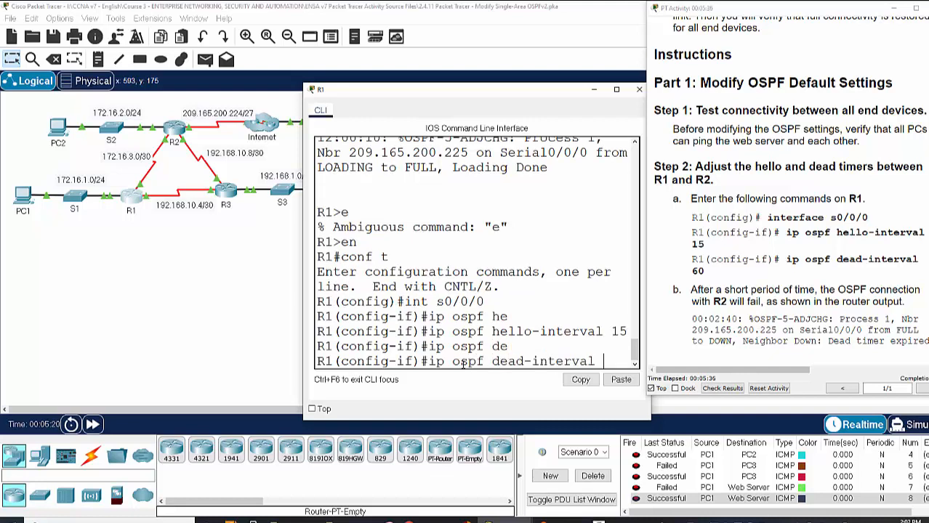
type("60")
key("Return")
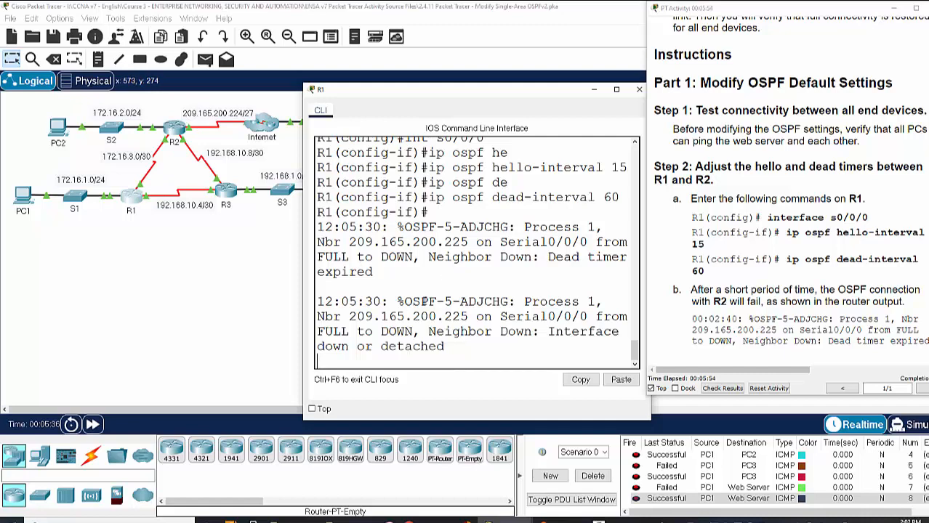
- Examine the OSPF adjacency-change message on R1, including its process, neighbor address, interface and state change
left_click_drag(397, 228, 373, 272)
left_click(540, 253)
left_click_drag(524, 228, 593, 228)
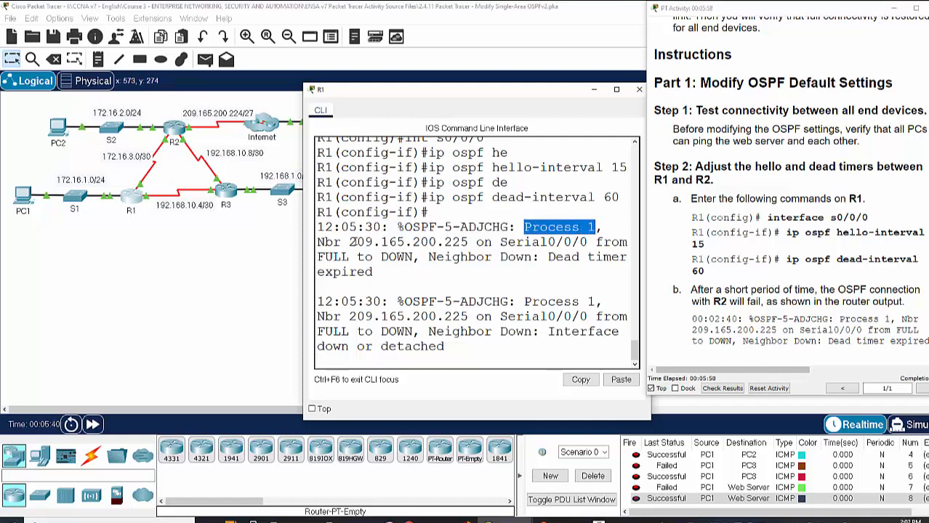
left_click(349, 242)
left_click_drag(349, 242, 469, 243)
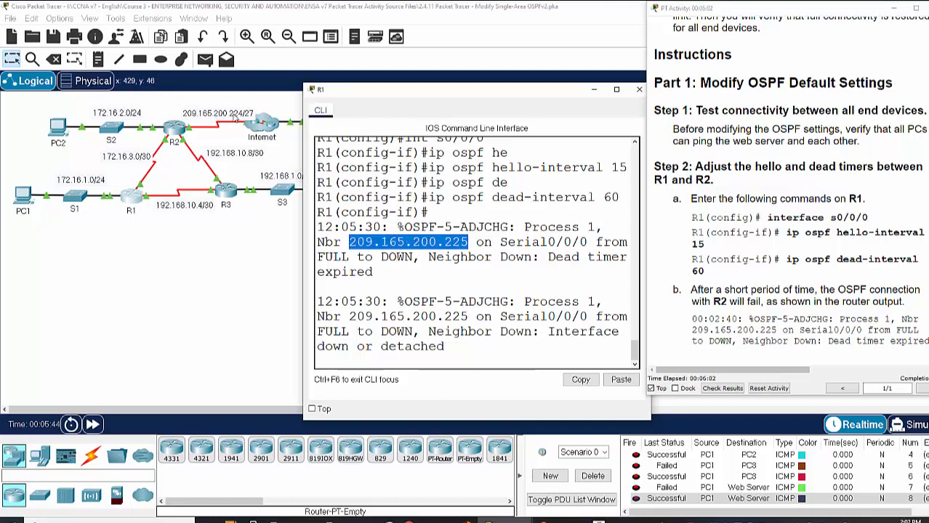
left_click_drag(349, 242, 469, 242)
left_click_drag(500, 242, 586, 242)
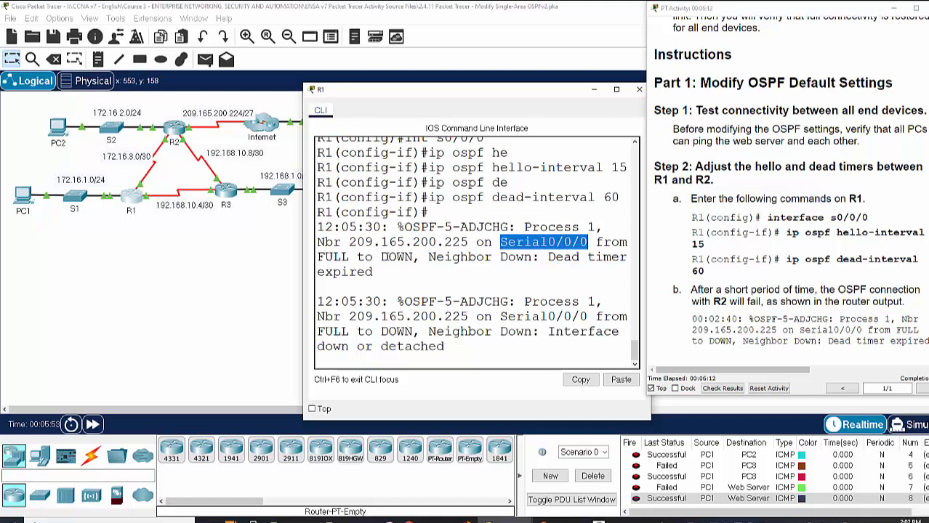
left_click_drag(317, 257, 414, 258)
left_click(517, 257)
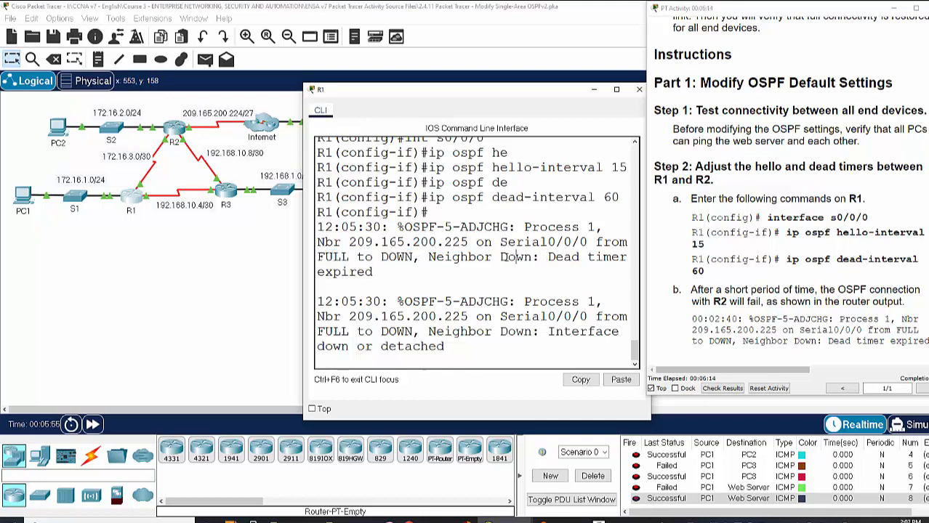
- Examine the neighbor-down reasons and the neighbor address in R1's two OSPF adjacency-change messages
left_click_drag(540, 257, 425, 270)
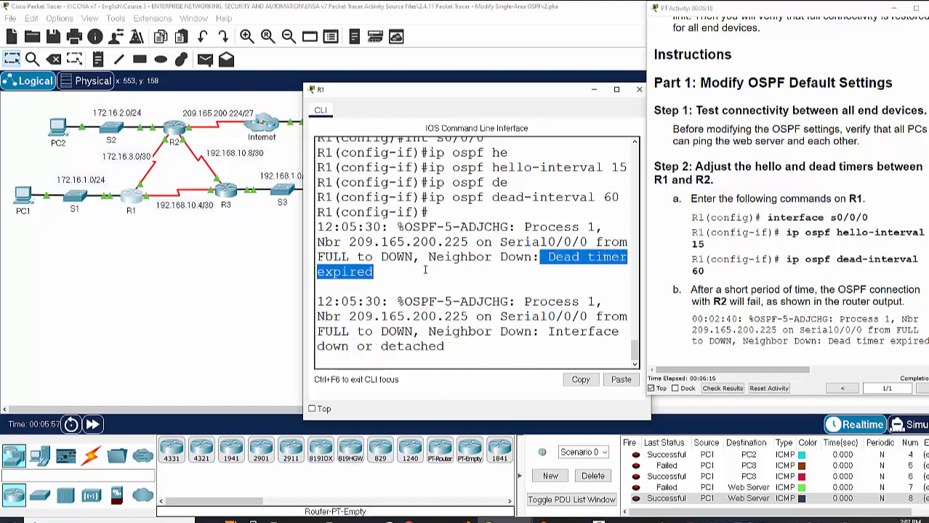
left_click(425, 270)
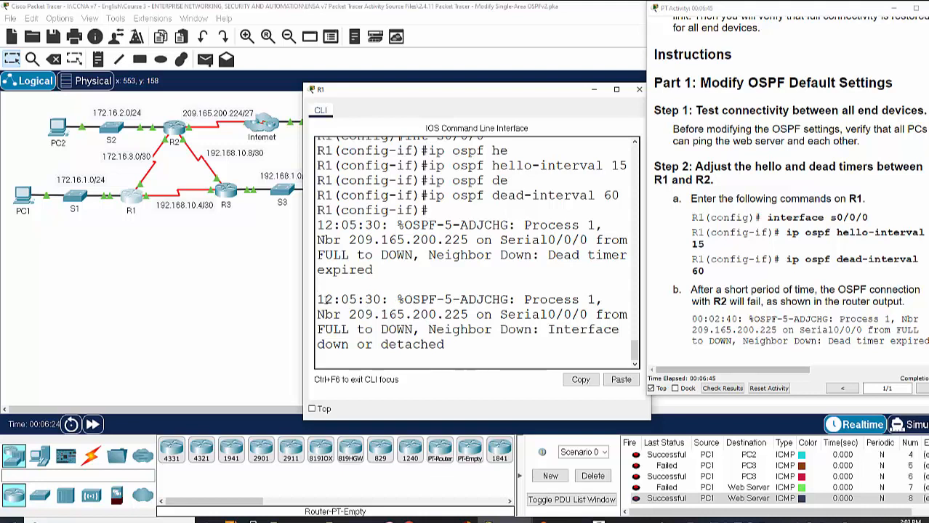
left_click_drag(319, 299, 536, 344)
left_click(537, 345)
left_click_drag(432, 329, 582, 331)
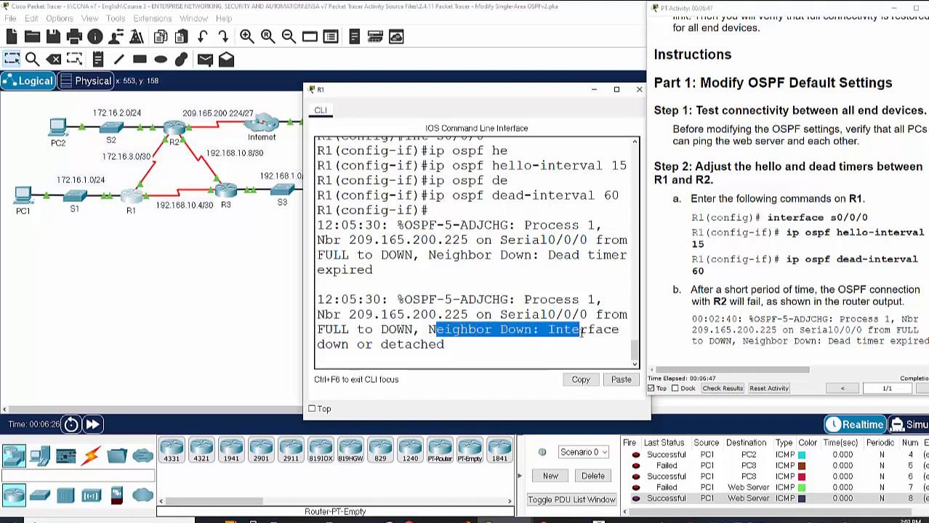
left_click_drag(444, 345, 317, 328)
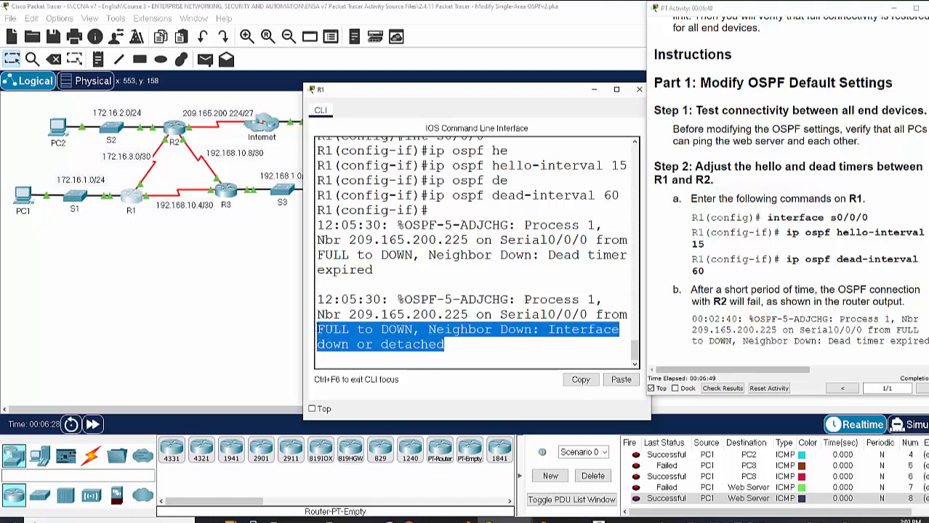
left_click(471, 328)
double_click(353, 313)
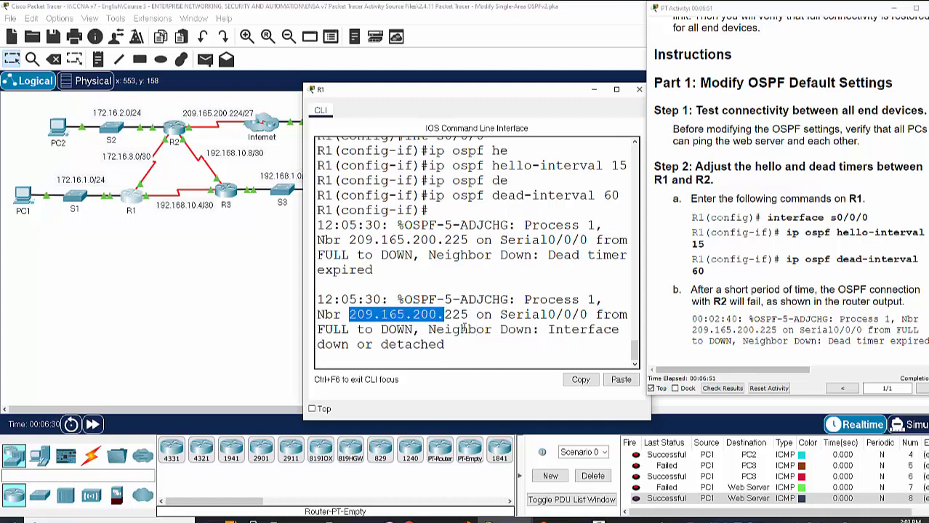
left_click(468, 328)
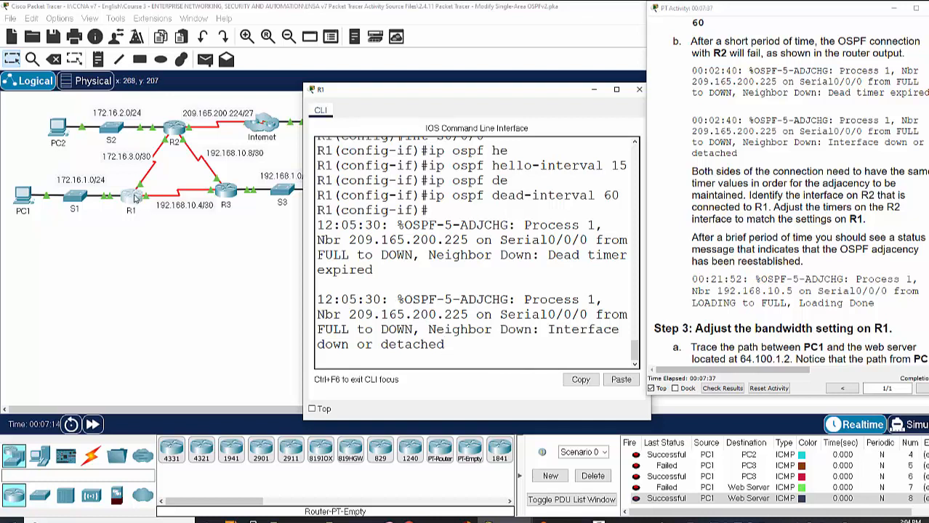
- Open router R2's command line and enter global configuration mode with en and conf t
left_click(175, 143)
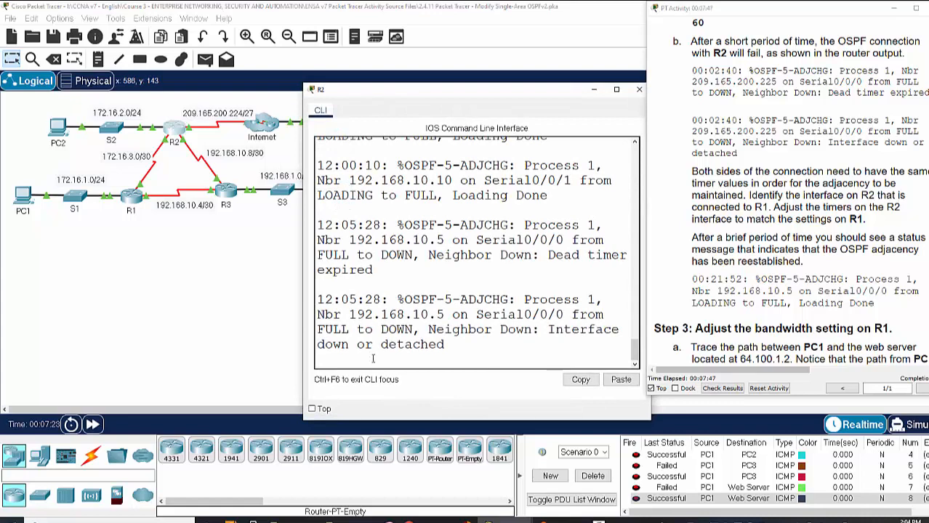
key("Return")
key("Return")
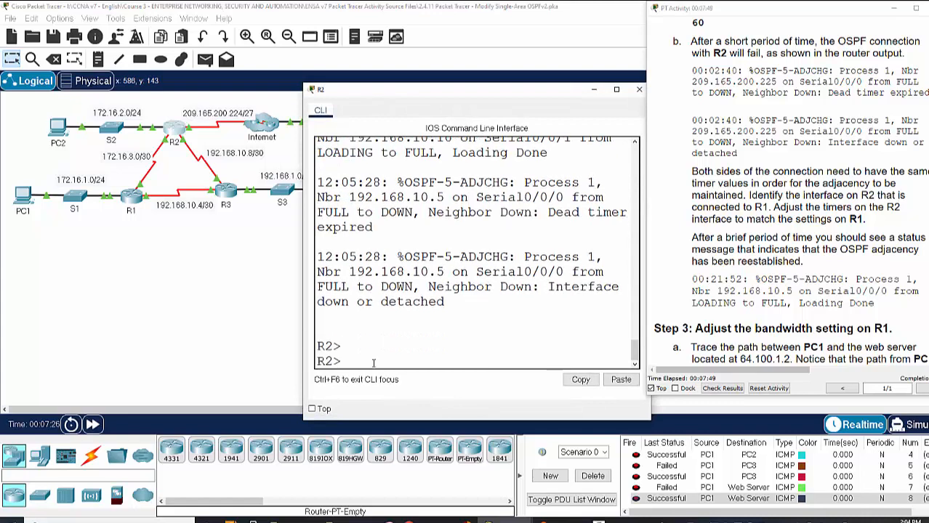
type("en")
key("Return")
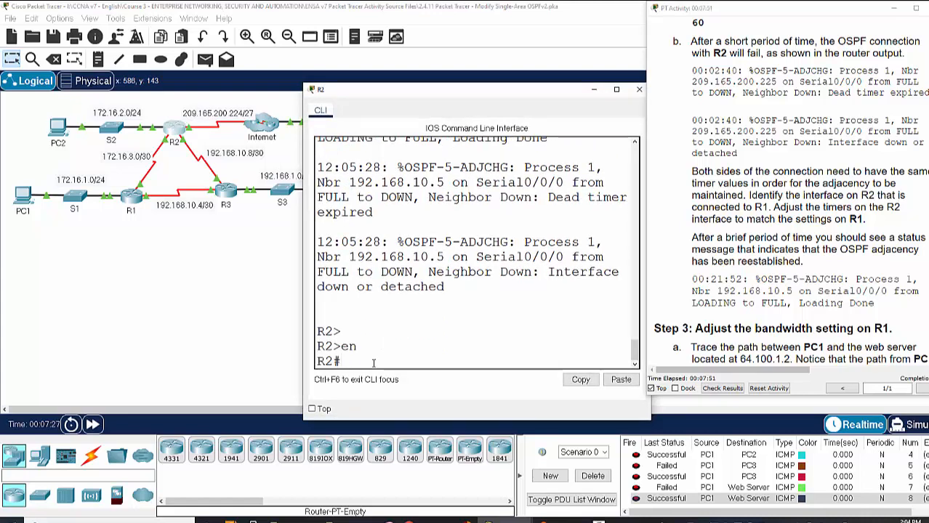
type("conf t")
key("Return")
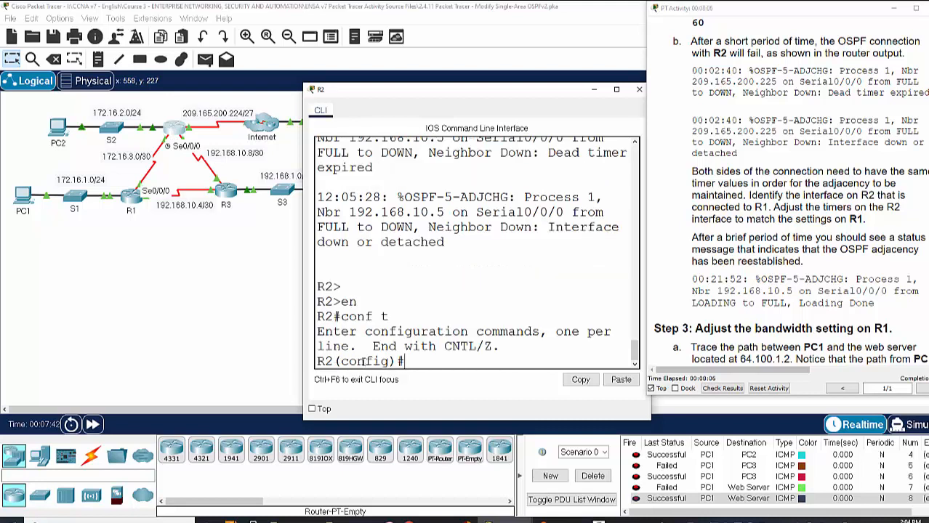
- Enter configuration of R2's interface s0/0/0 and set its OSPF hello interval to 15
type("int")
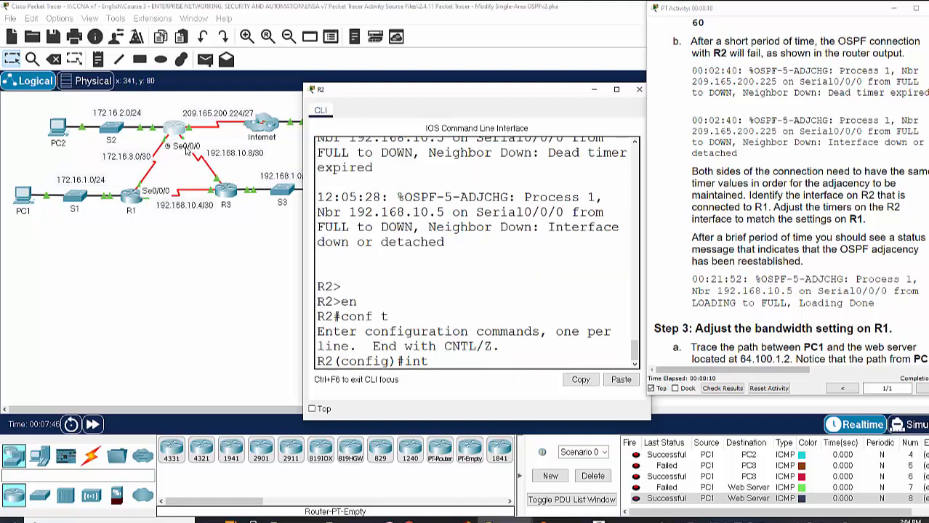
type(" s0/0/0")
key("Return")
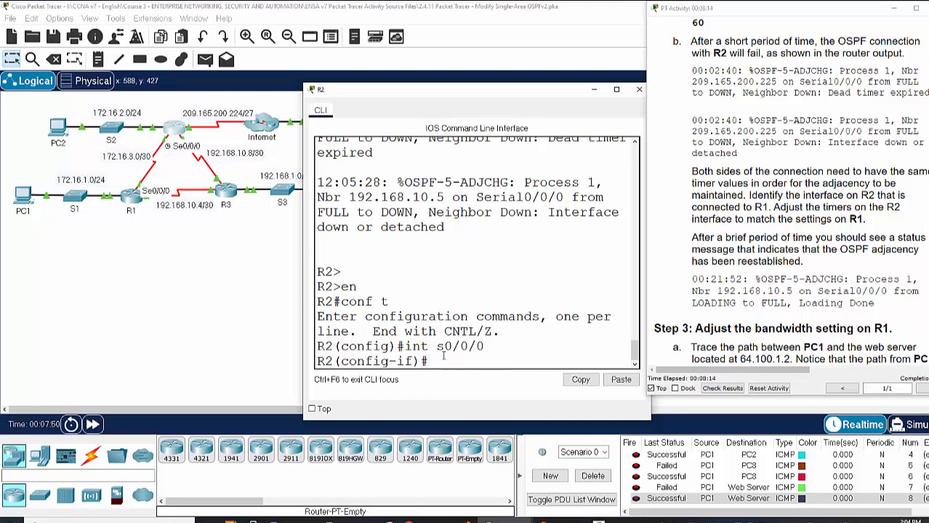
type("ip os")
key("Tab")
type("he")
key("Tab")
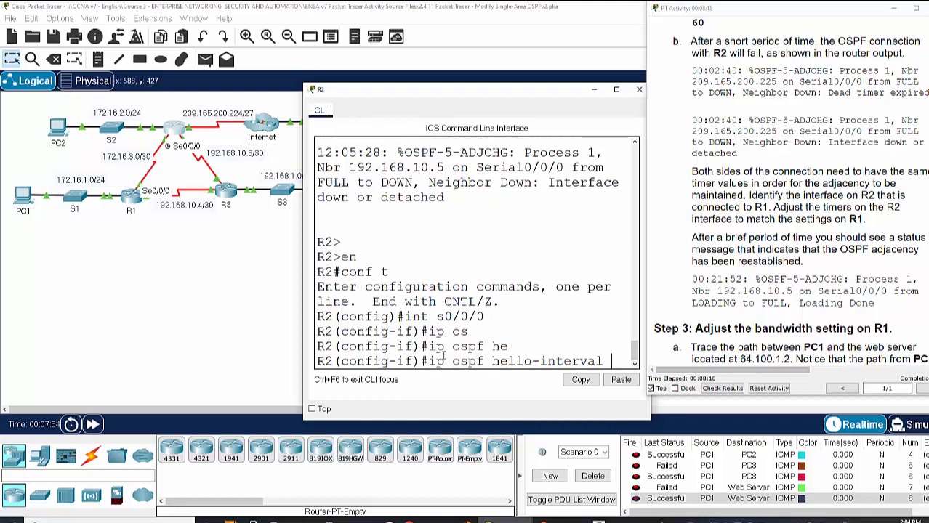
type("15")
key("Return")
- Set the OSPF dead interval to 60 on R2's s0/0/0 interface
key("Up")
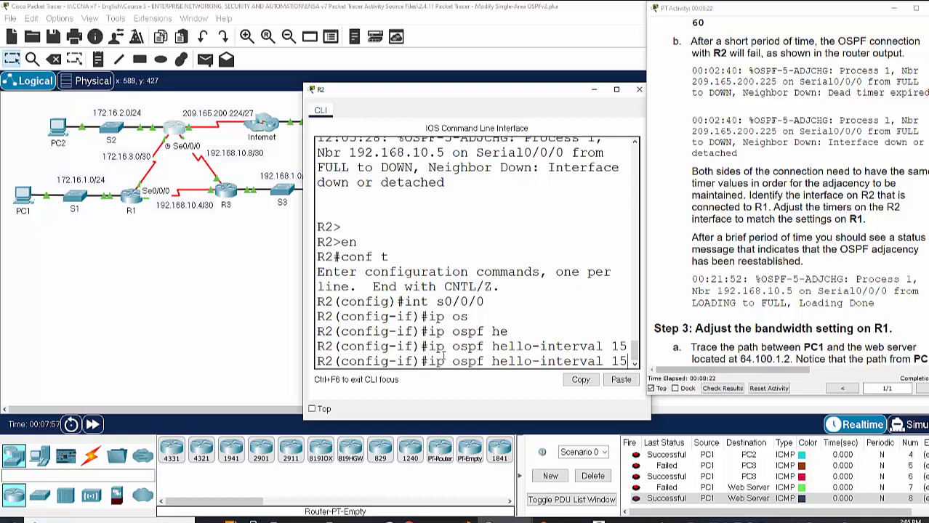
key("BackSpace")
key("BackSpace")
key("BackSpace")
key("BackSpace")
key("BackSpace")
key("BackSpace")
key("BackSpace")
key("BackSpace")
key("BackSpace")
key("BackSpace")
key("BackSpace")
key("BackSpace")
key("BackSpace")
key("BackSpace")
key("BackSpace")
key("BackSpace")
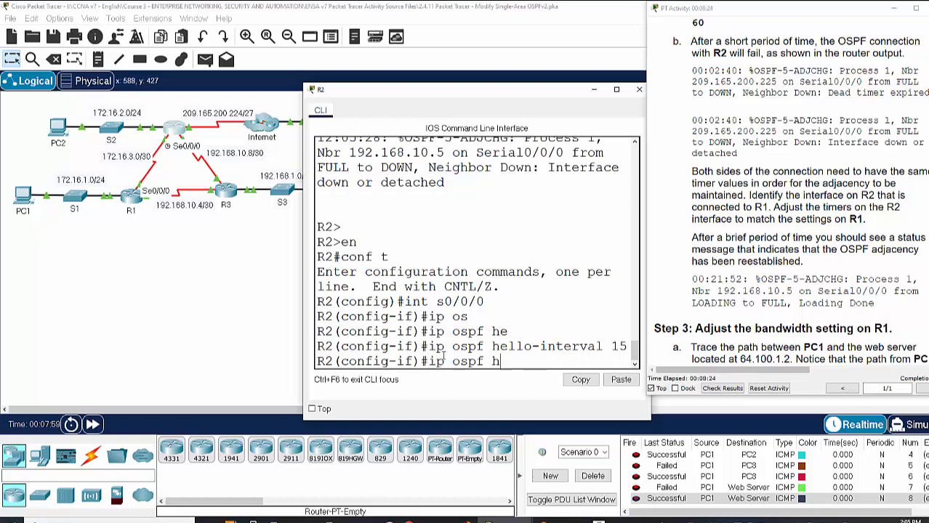
type("de")
key("Tab")
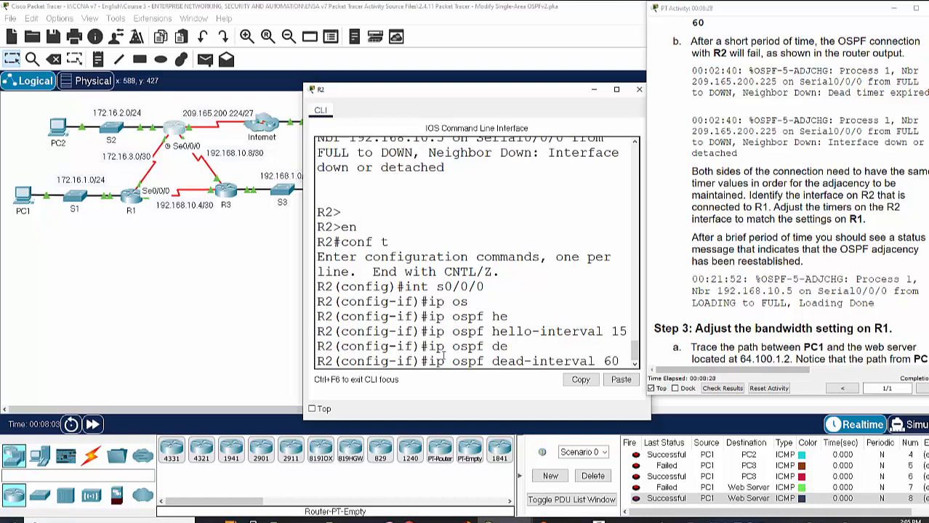
key("Return")
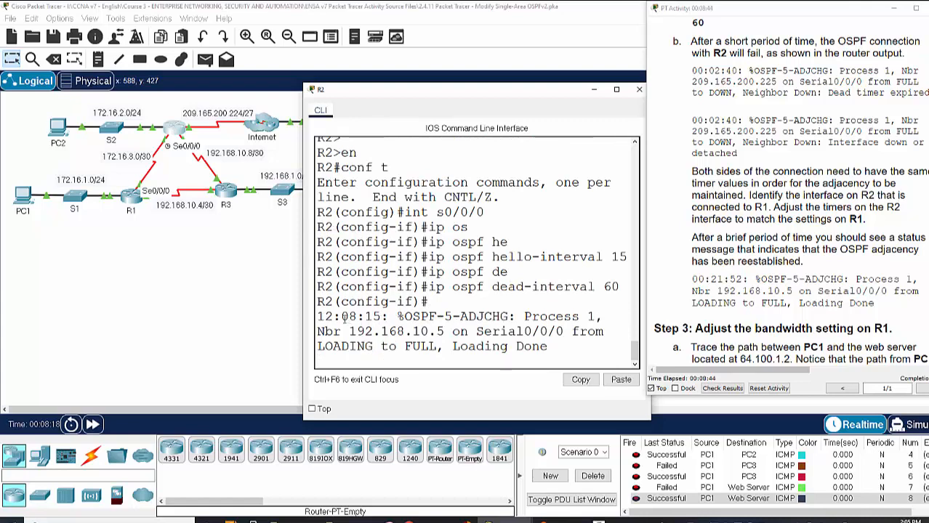
- Examine the new OSPF adjacency-change message on R2, including its neighbor, interface and state change
left_click_drag(317, 317, 564, 349)
left_click_drag(349, 332, 564, 332)
left_click(409, 346)
left_click_drag(329, 347, 348, 347)
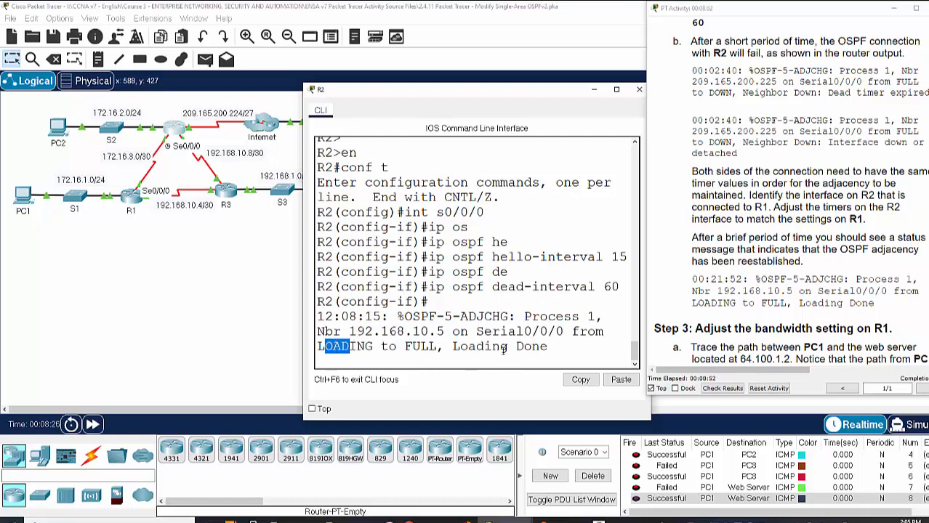
left_click(503, 350)
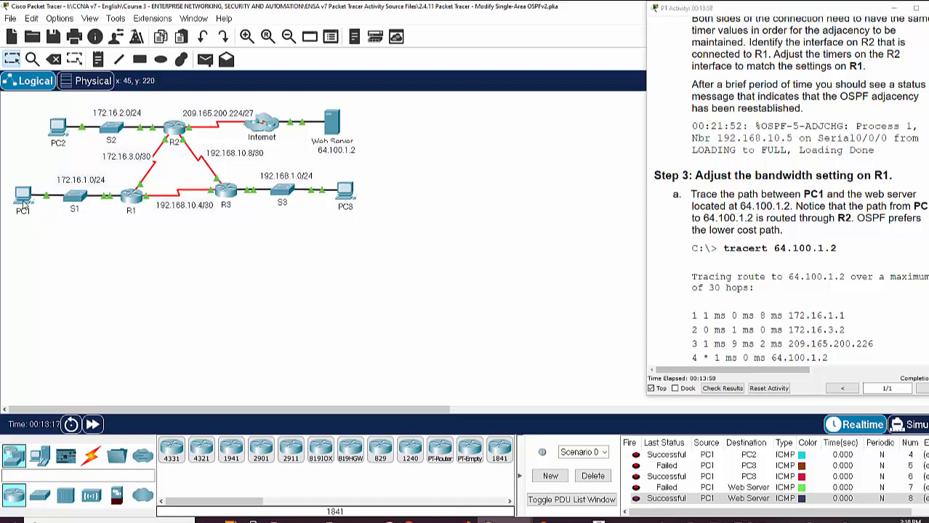
- Open PC1's command prompt and trace the route to the web server with tracert 64.100.1.2
mouse_move(24, 206)
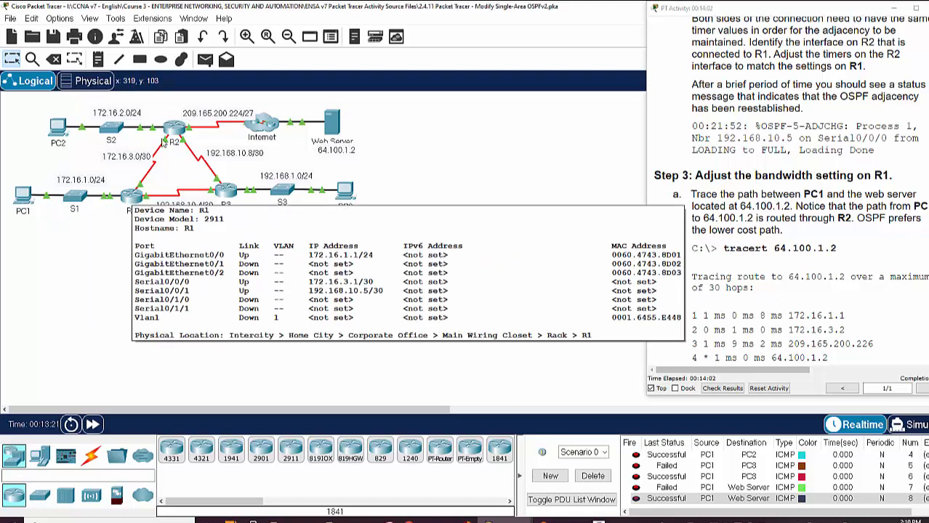
mouse_move(174, 129)
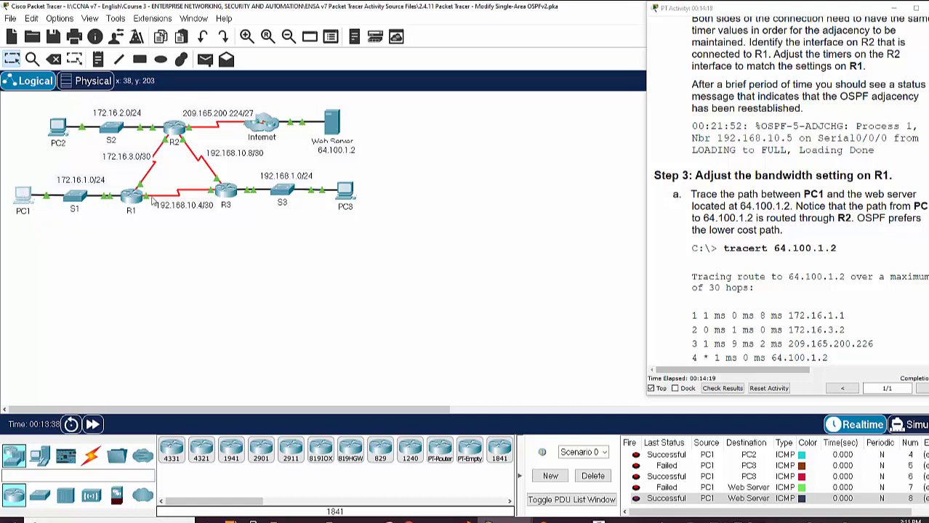
left_click(22, 195)
left_click(533, 164)
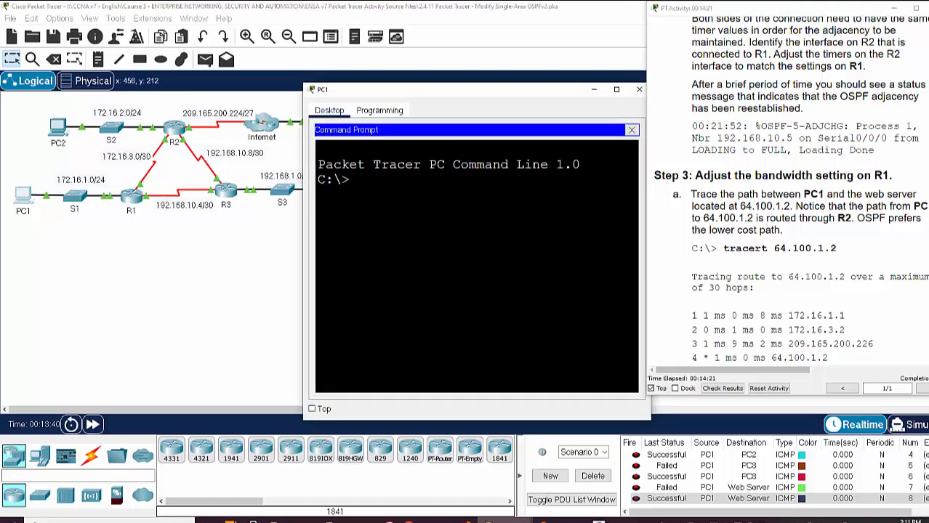
type("tracert 6")
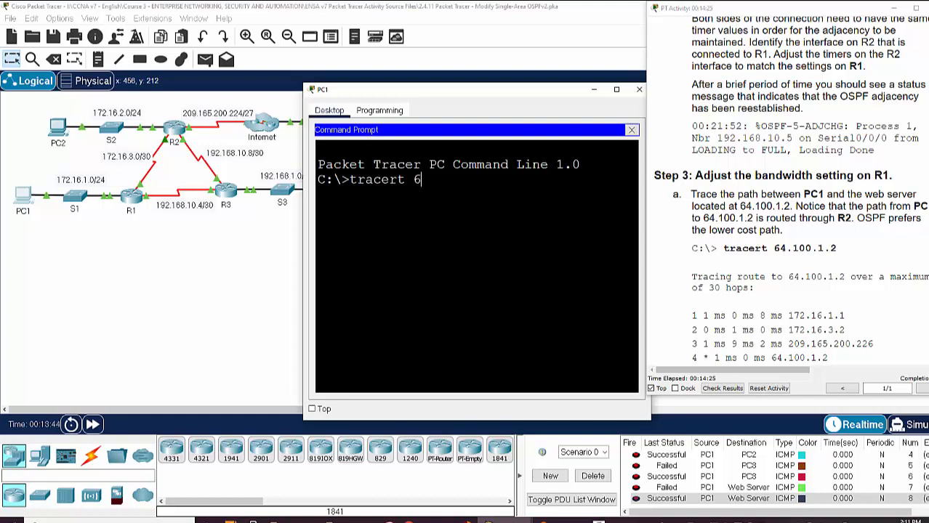
type("4.100.1.2")
key("Return")
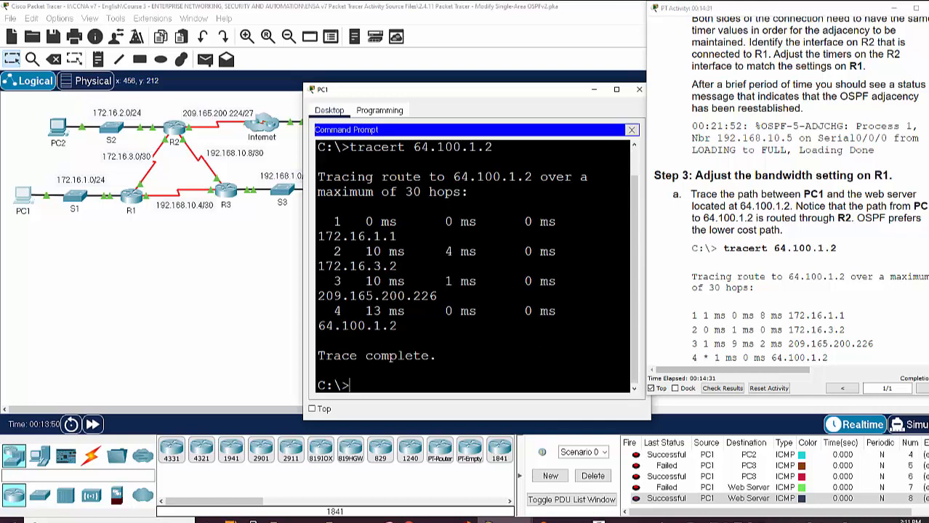
- Widen PC1's window, move it clear of the topology and compare each hop of the trace with the network diagram
left_click_drag(302, 211, 175, 220)
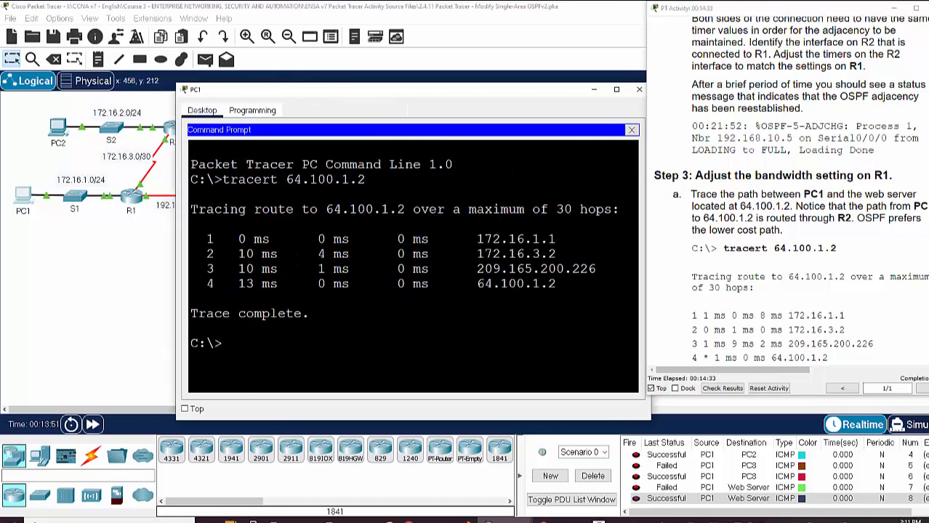
left_click_drag(511, 93, 424, 220)
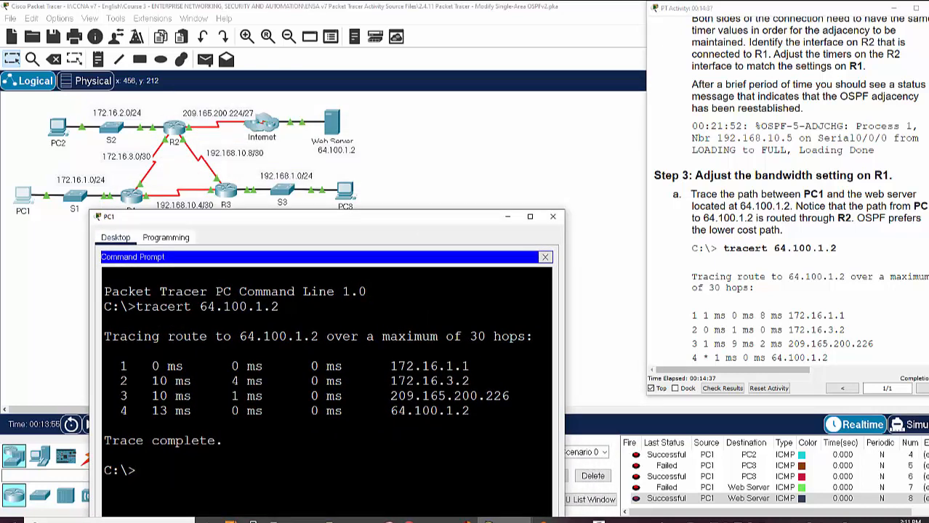
left_click_drag(390, 367, 470, 366)
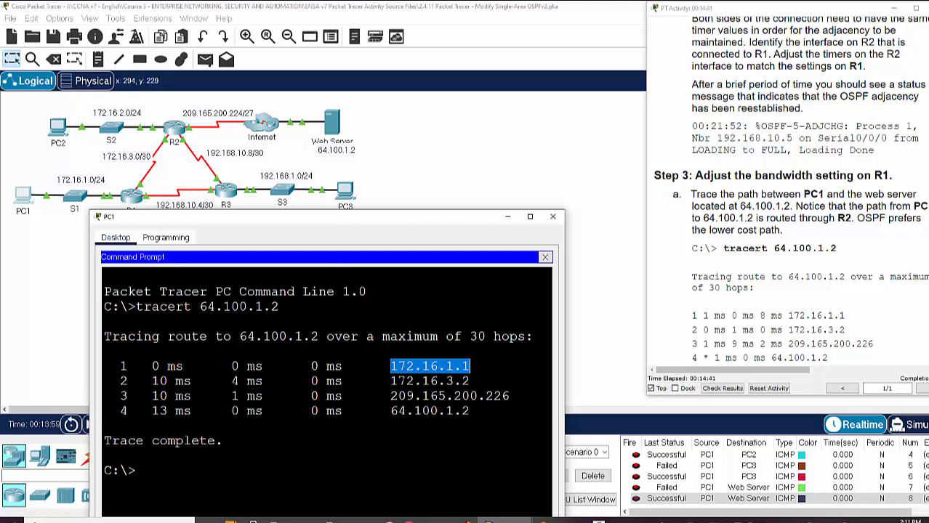
left_click_drag(398, 381, 469, 381)
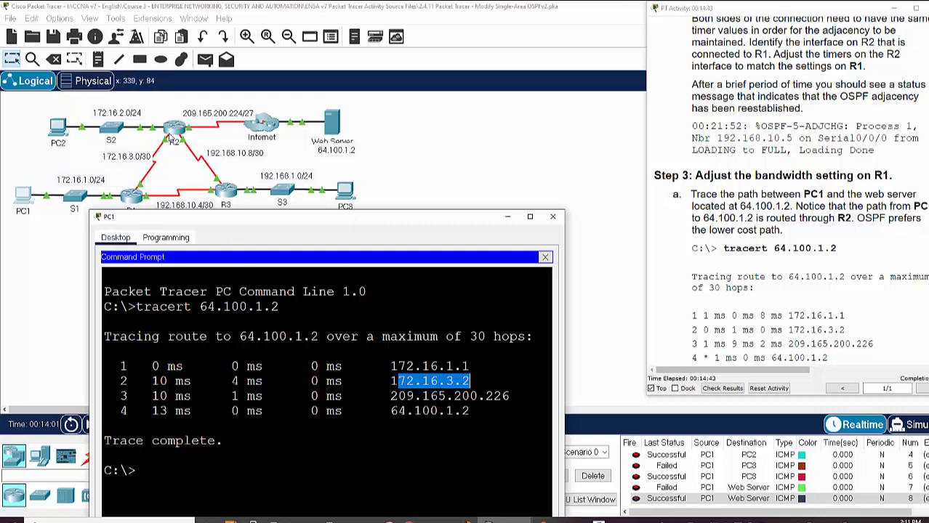
left_click_drag(390, 396, 511, 396)
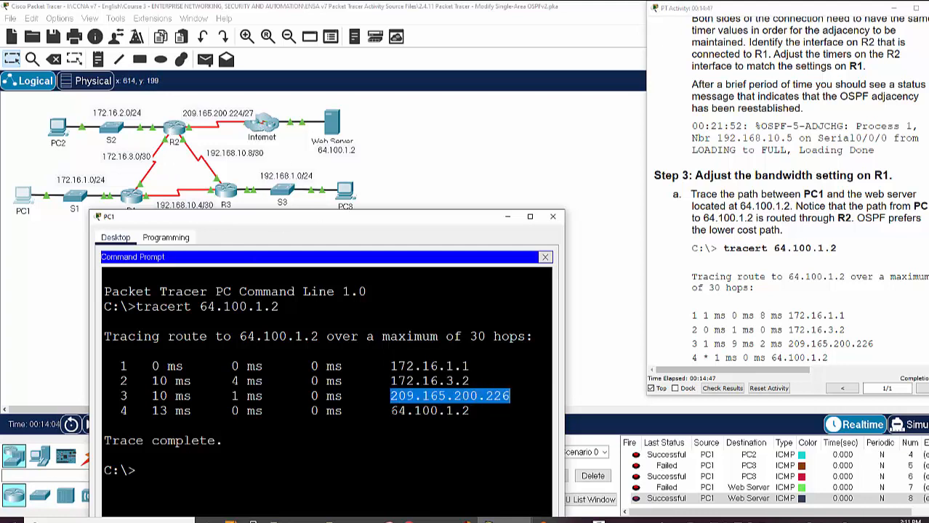
left_click_drag(391, 411, 469, 410)
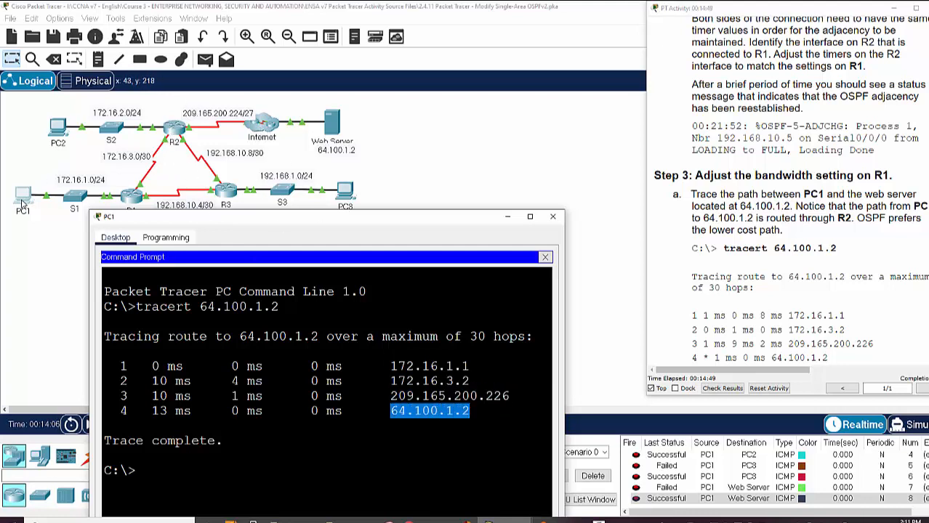
left_click_drag(229, 218, 232, 250)
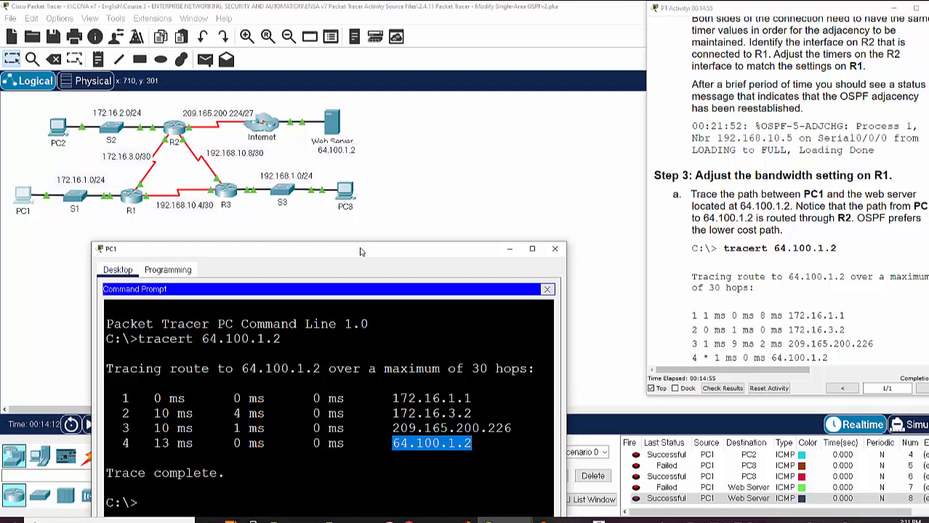
left_click_drag(360, 252, 396, 242)
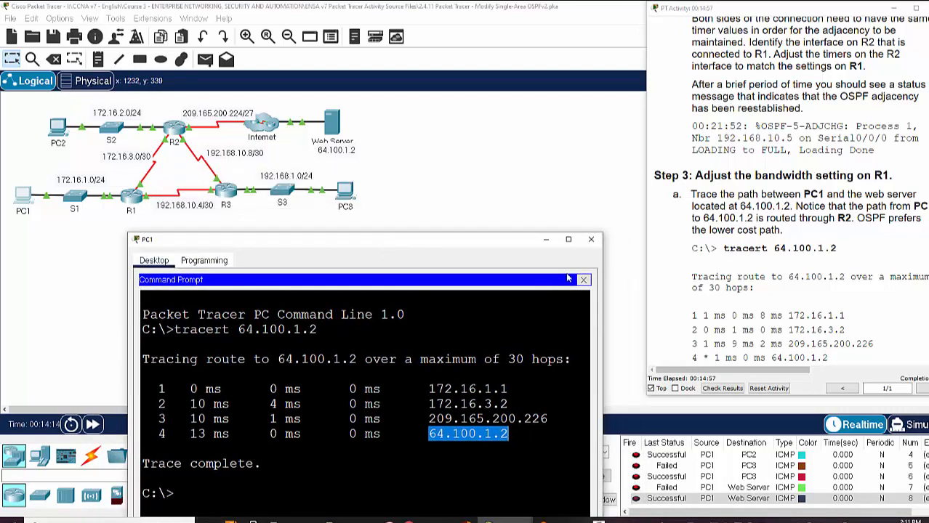
- Read the activity's R1 bandwidth instructions, then minimize PC1's window and open router R1's command line
scroll(762, 266, "down", 2)
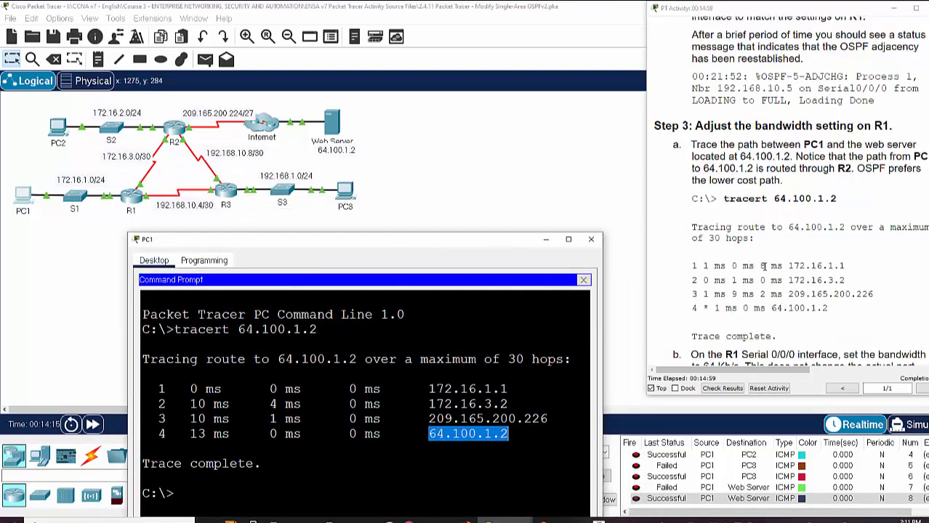
scroll(763, 266, "down", 4)
left_click(546, 239)
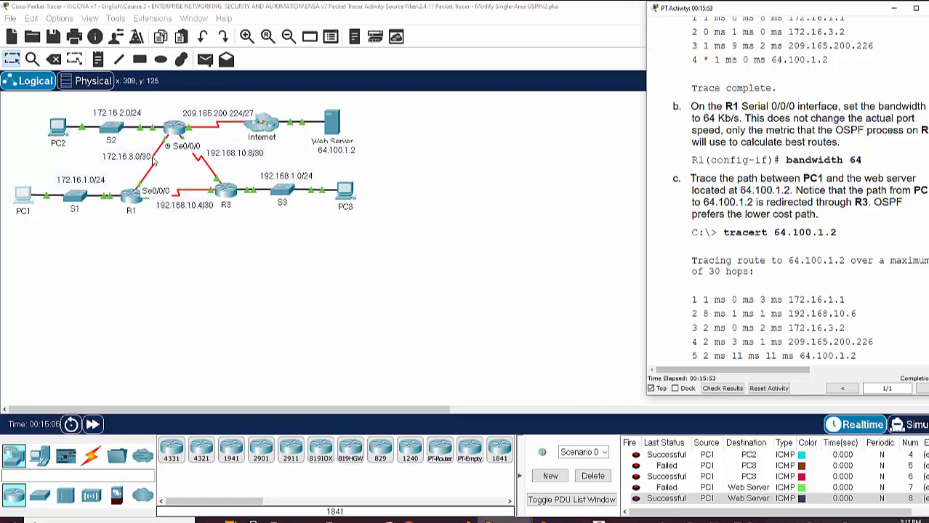
left_click(133, 197)
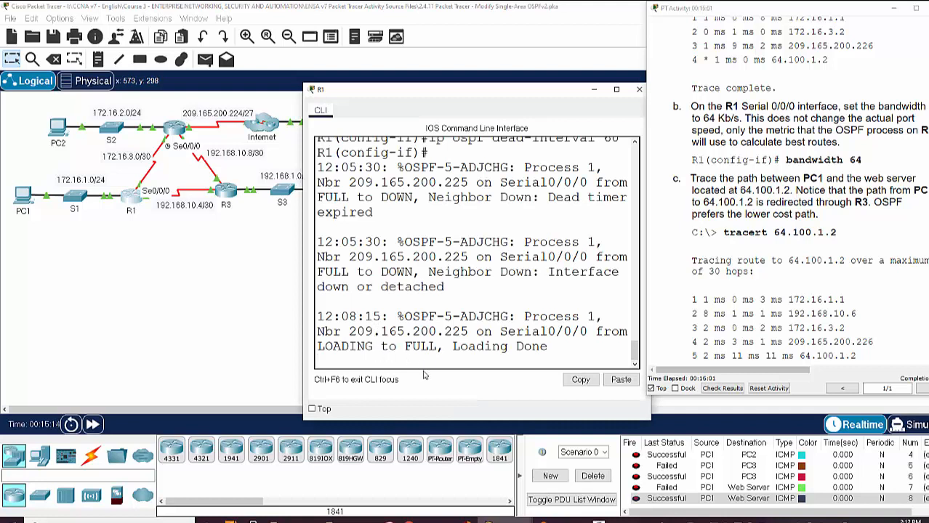
- Set the bandwidth of R1's Serial 0/0/0 interface to 64 Kb/s
key("Return")
key("Return")
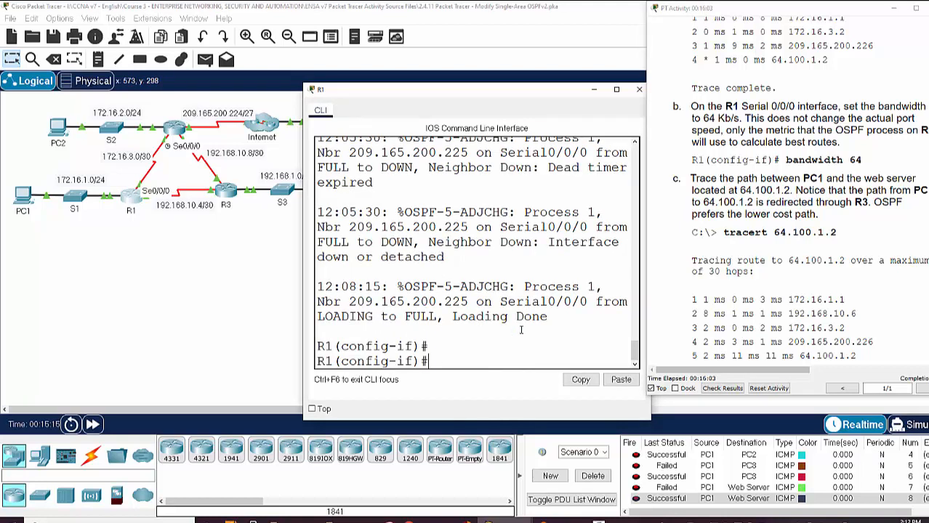
type("int s0/0/0")
key("Return")
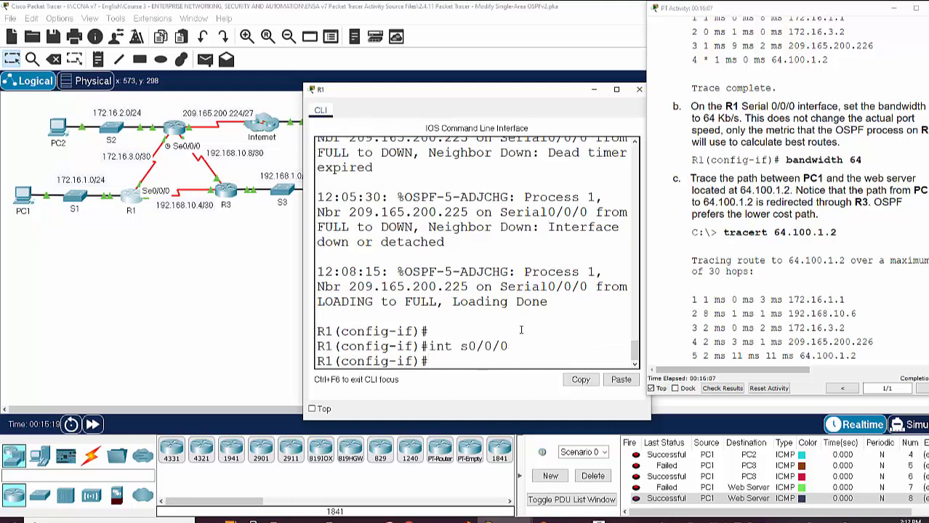
type("bandw")
key("Tab")
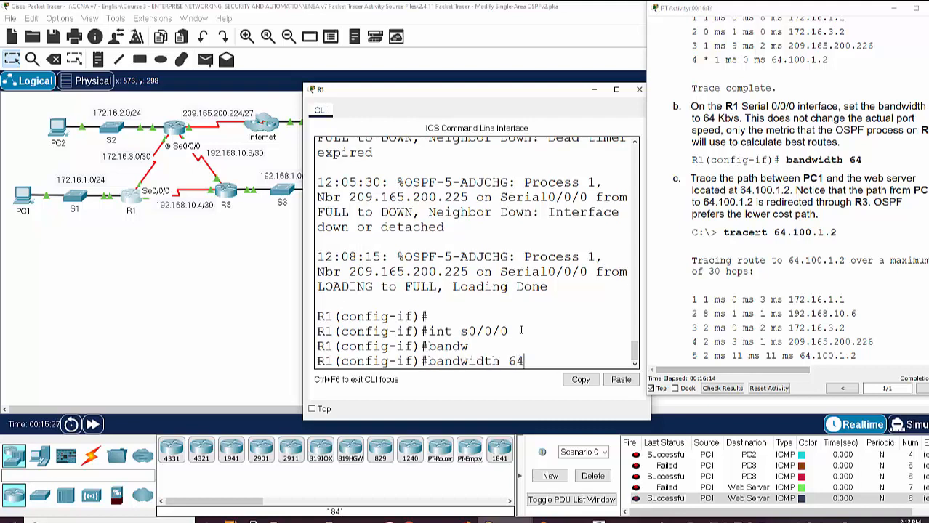
type("64")
key("Return")
key("Return")
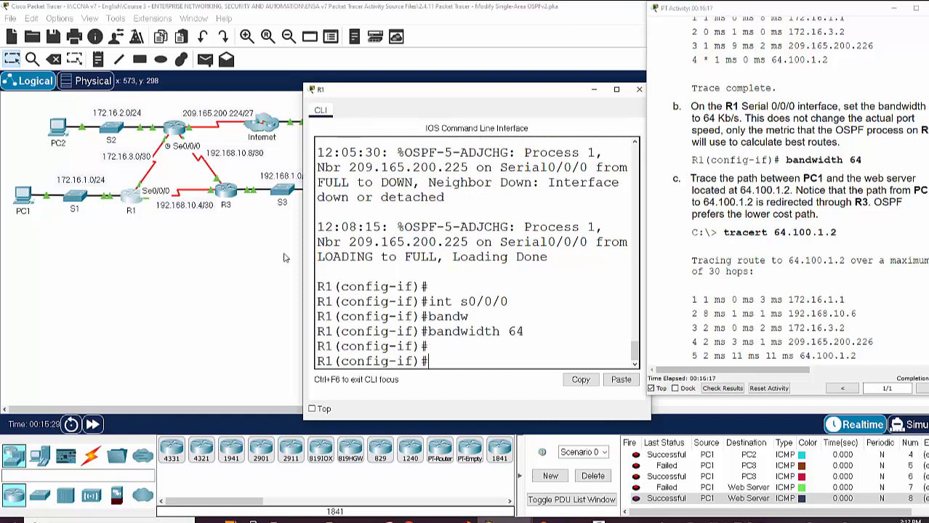
- Return to PC1's command prompt and repeat the trace to the web server with tracert 64.100.1.2
left_click(172, 242)
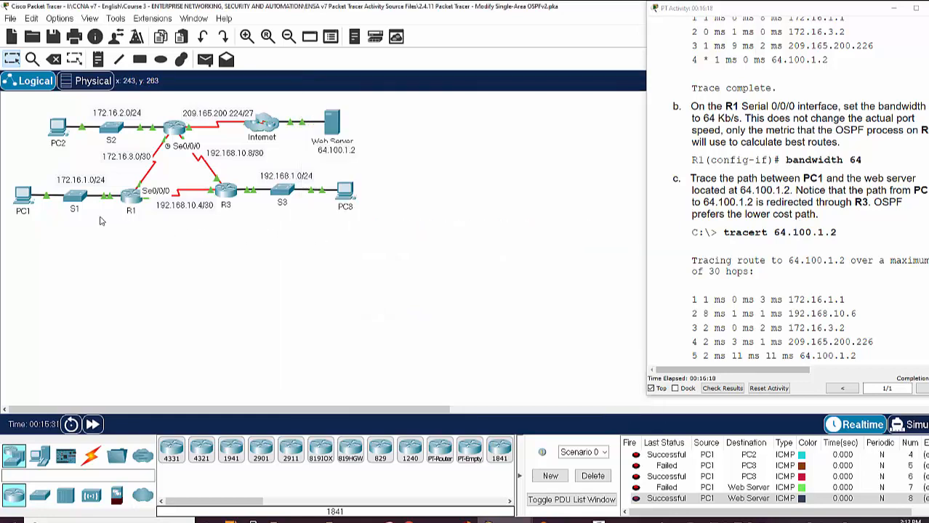
left_click(23, 193)
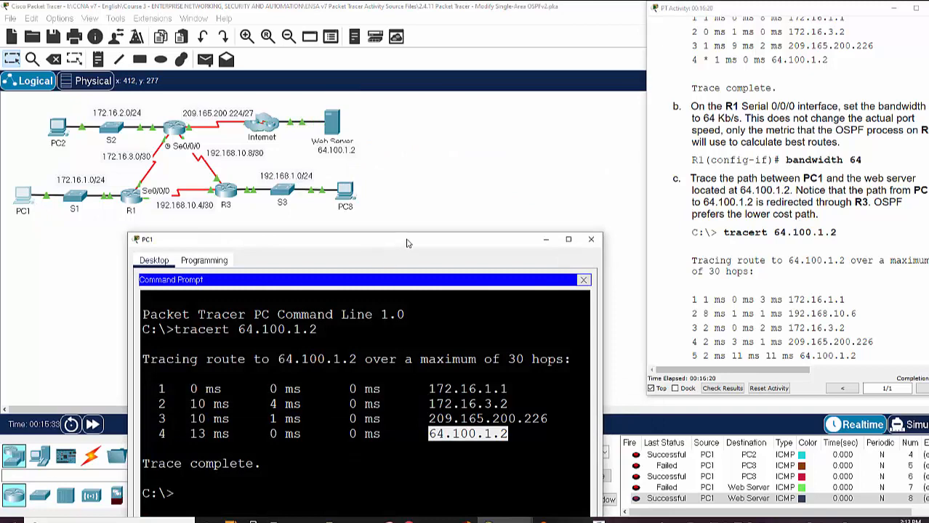
left_click_drag(396, 242, 447, 57)
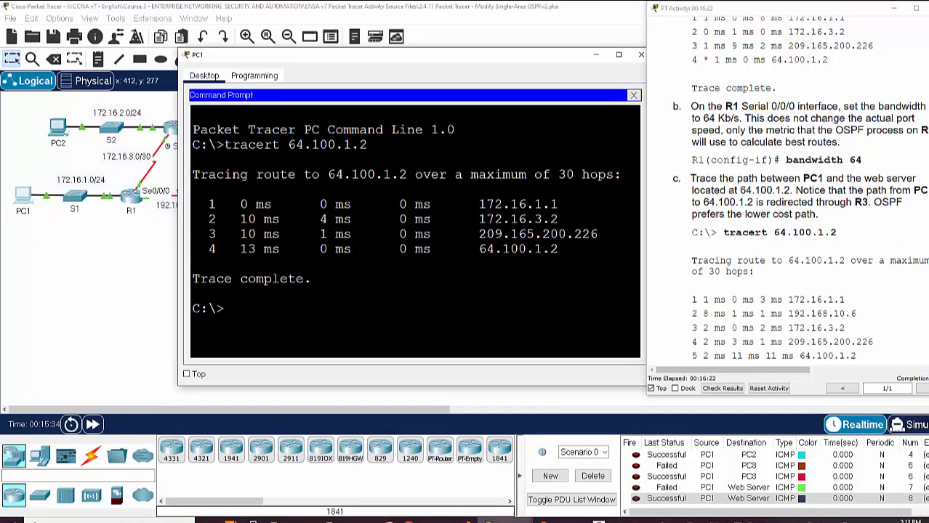
key("Up")
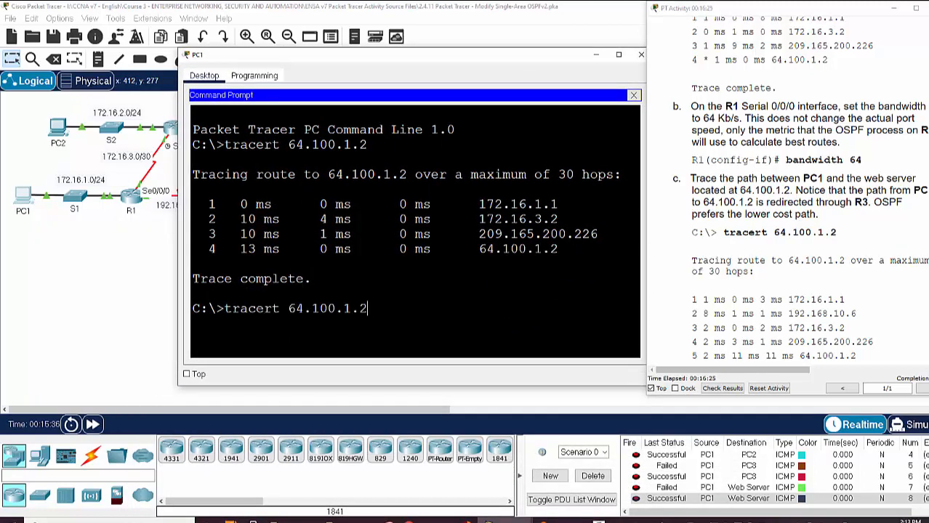
key("Return")
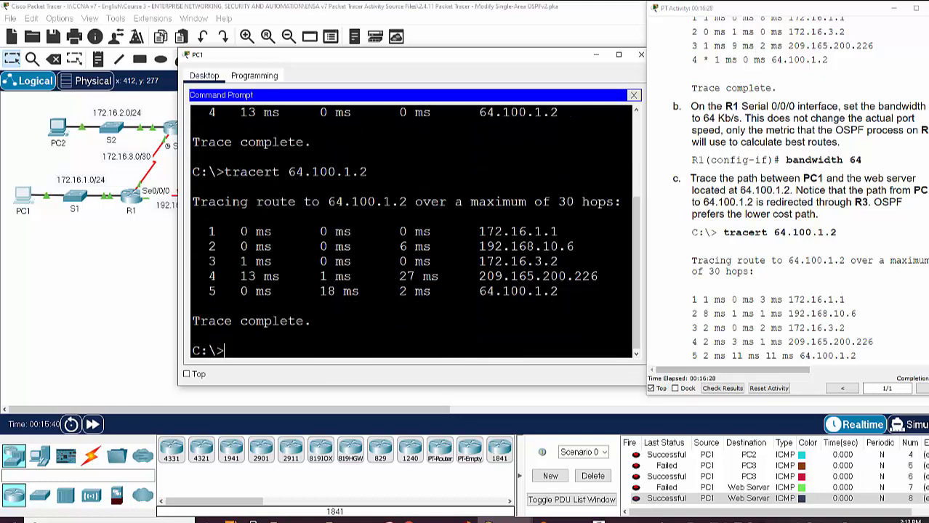
- Compare the hops of PC1's two traces with each other and with the network diagram, highlighting each address along the new path
scroll(411, 229, "up", 1)
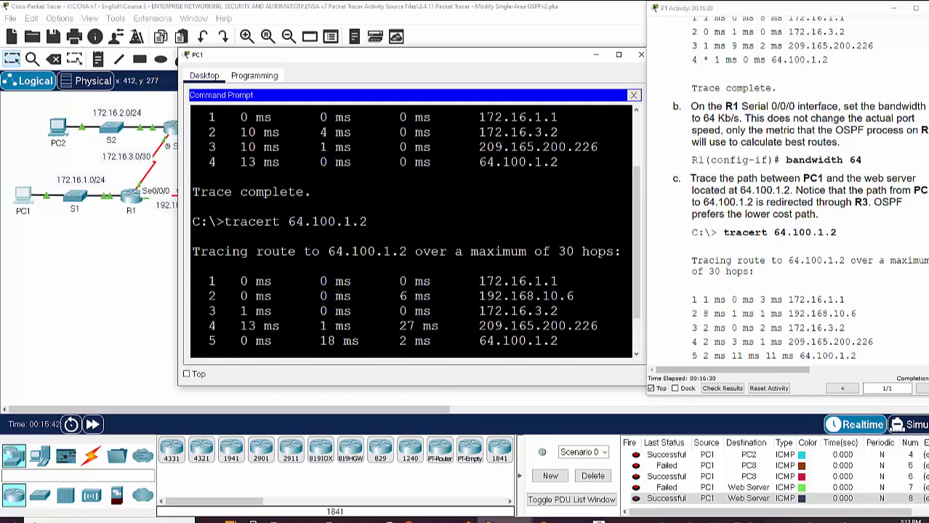
left_click_drag(478, 117, 558, 117)
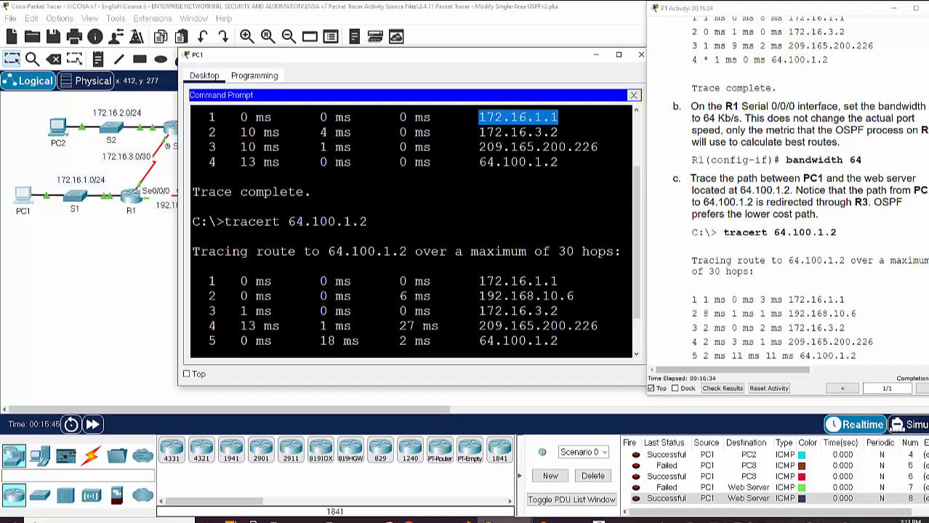
left_click_drag(478, 281, 557, 281)
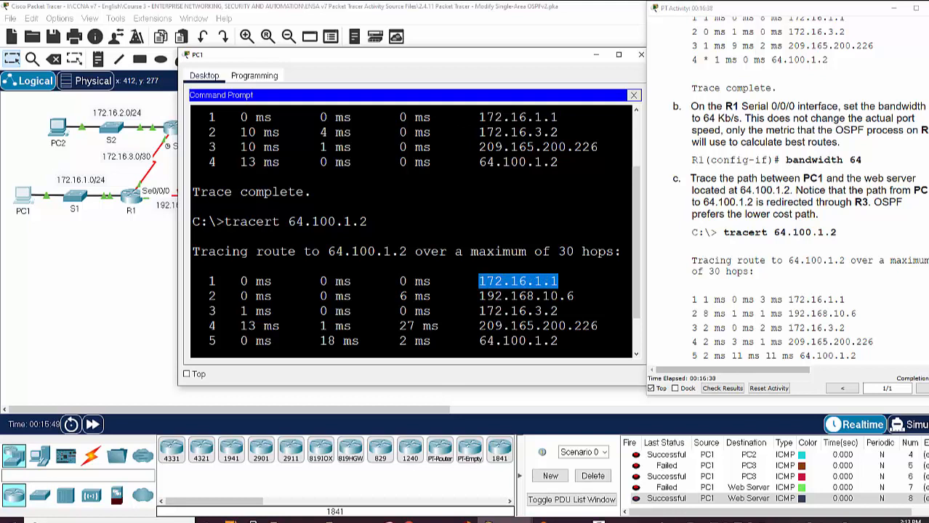
left_click_drag(478, 296, 575, 295)
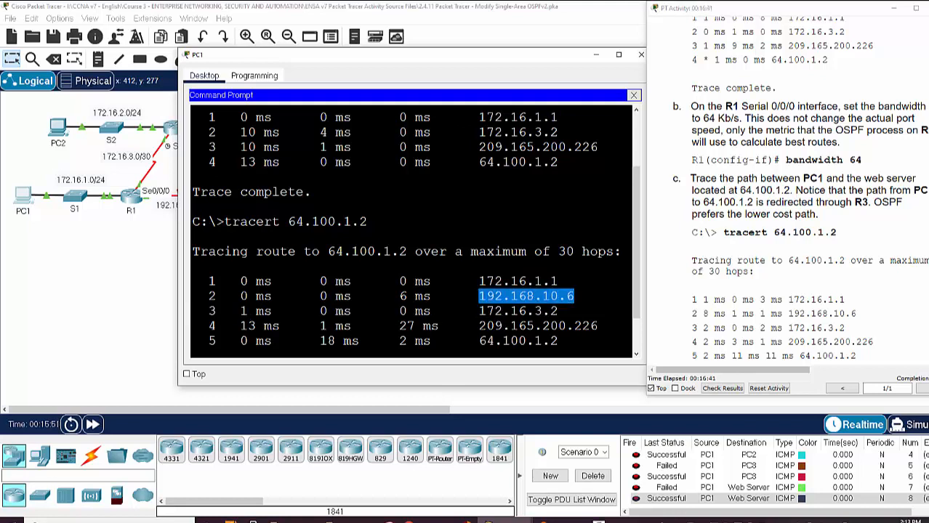
left_click_drag(510, 64, 520, 248)
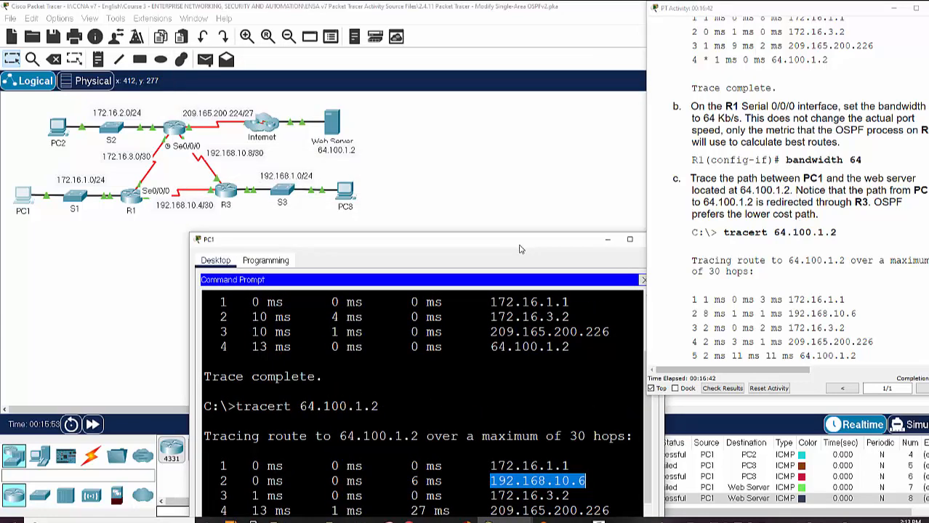
left_click_drag(433, 242, 396, 154)
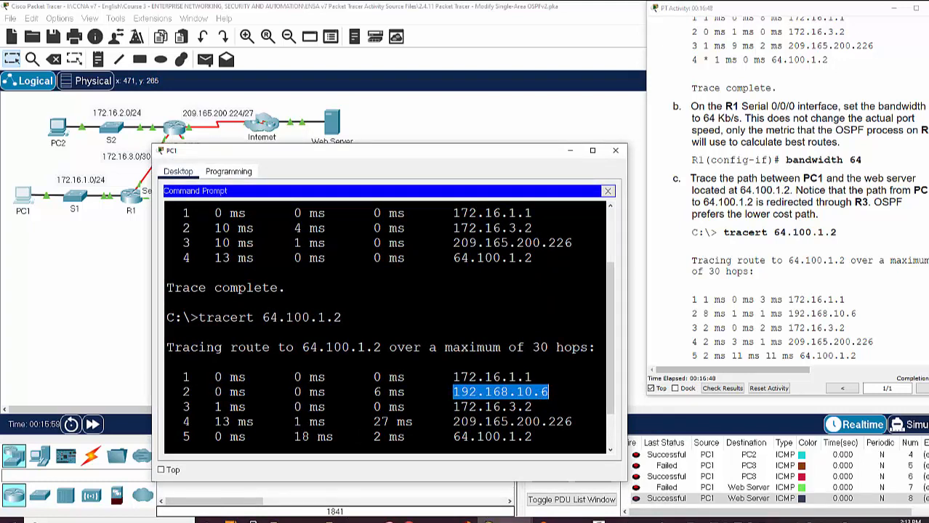
left_click_drag(453, 407, 534, 407)
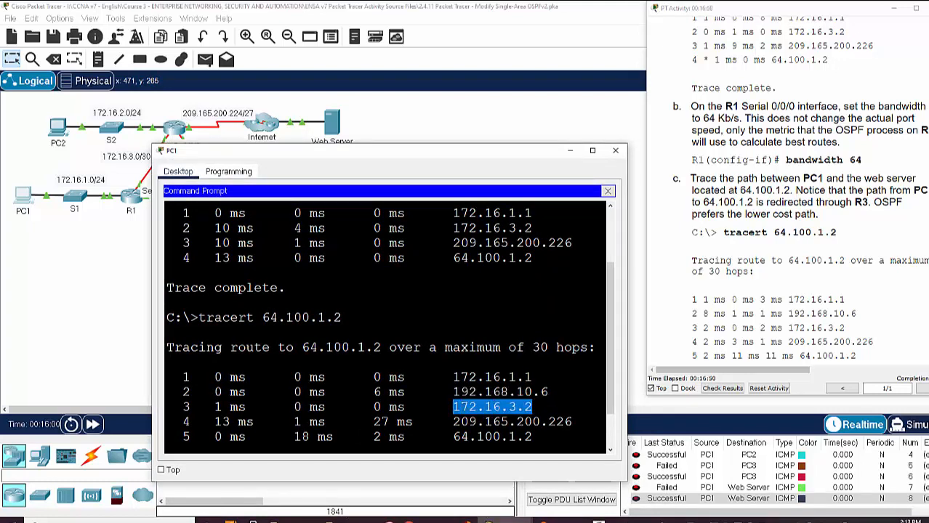
left_click_drag(453, 421, 572, 422)
left_click_drag(454, 437, 532, 437)
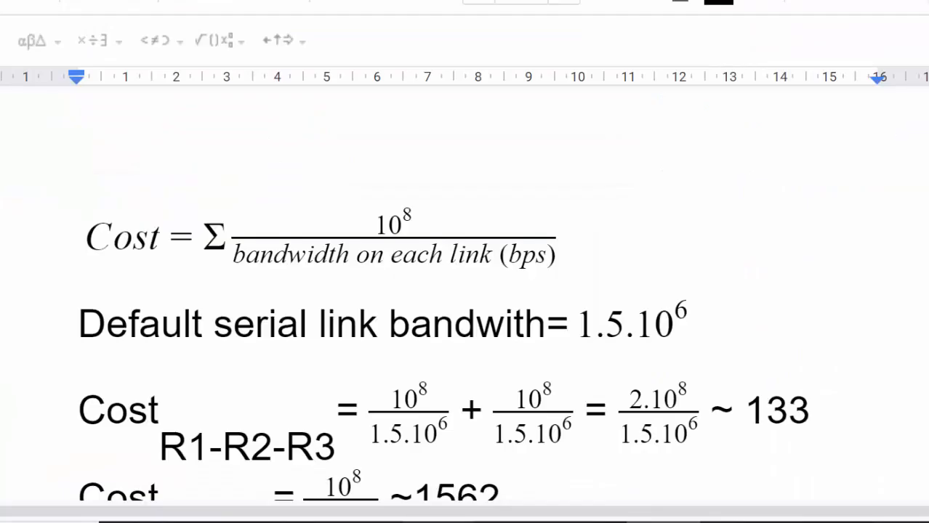
- Bring PC1's trace up over the cost document, highlight the second trace's hop addresses, and minimize the window
mouse_move(436, 518)
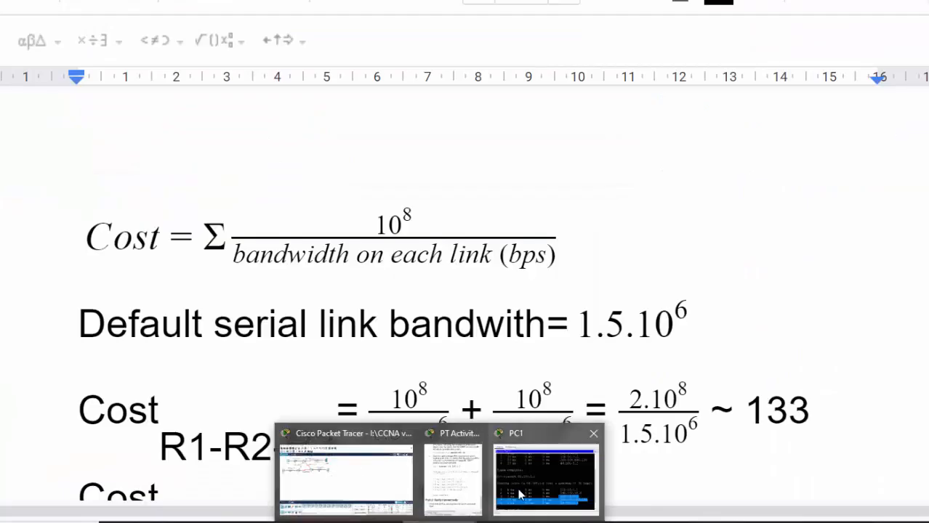
left_click(542, 461)
scroll(221, 331, "down", 2)
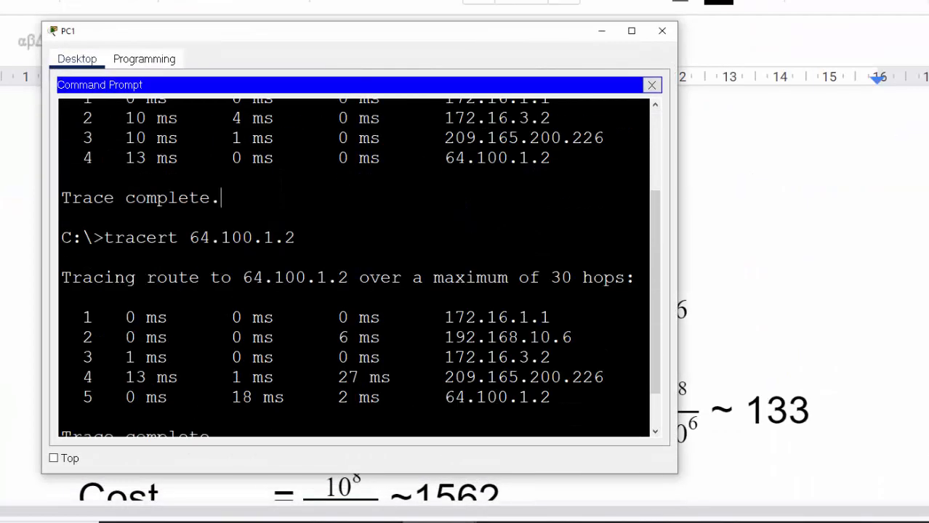
left_click_drag(445, 318, 551, 398)
left_click(601, 30)
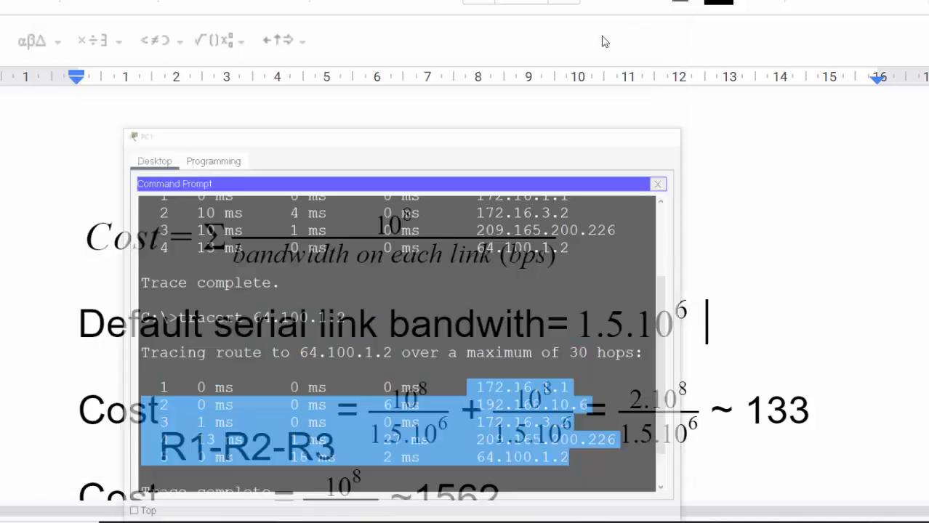
- Examine the OSPF cost formula and the default serial link bandwidth in the document
left_click(486, 237)
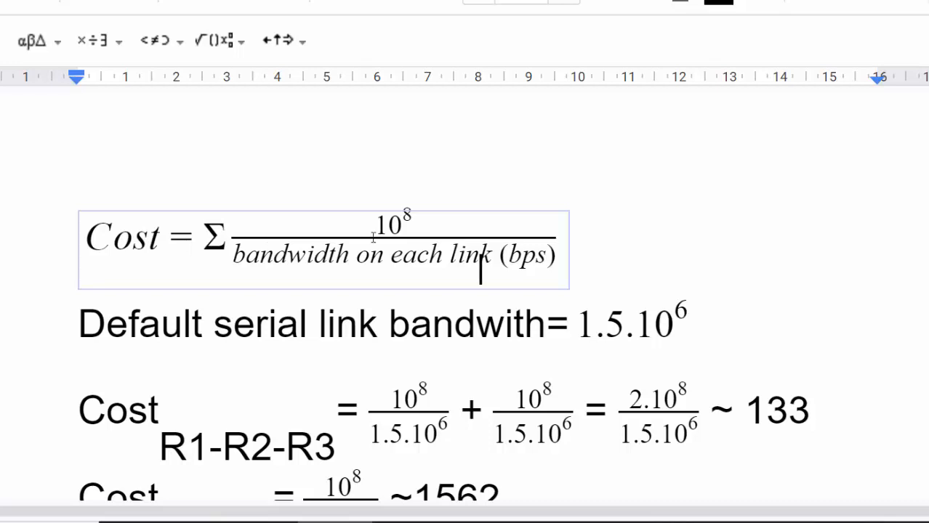
left_click(107, 331)
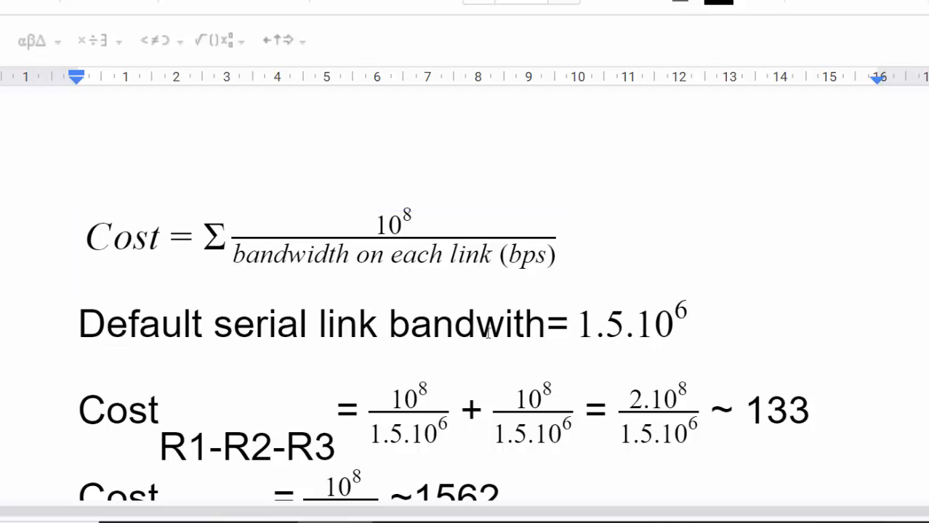
scroll(682, 325, "down", 2)
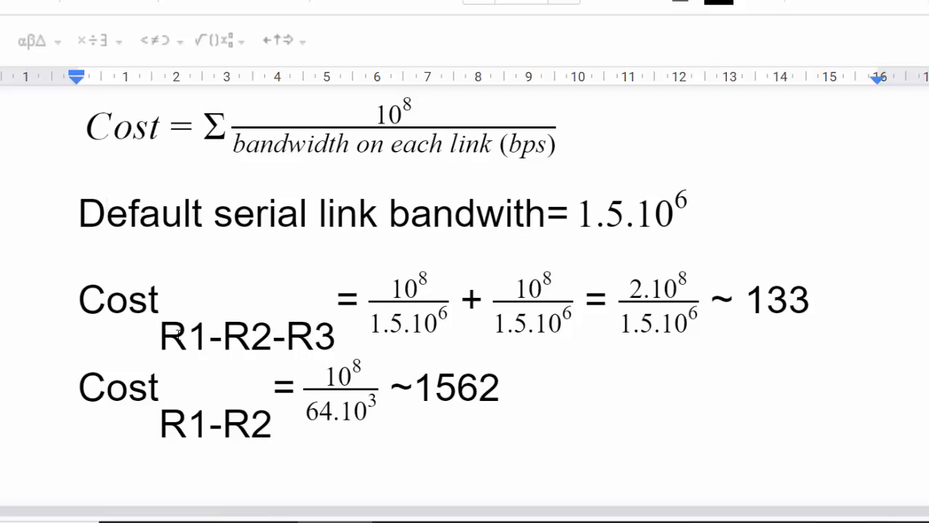
- Examine the cost calculation for the R1-R2-R3 path, pointing out each router and highlighting the resulting cost
left_click(180, 335)
left_click(249, 338)
left_click(318, 338)
mouse_move(436, 521)
left_click(370, 475)
left_click_drag(749, 301, 809, 300)
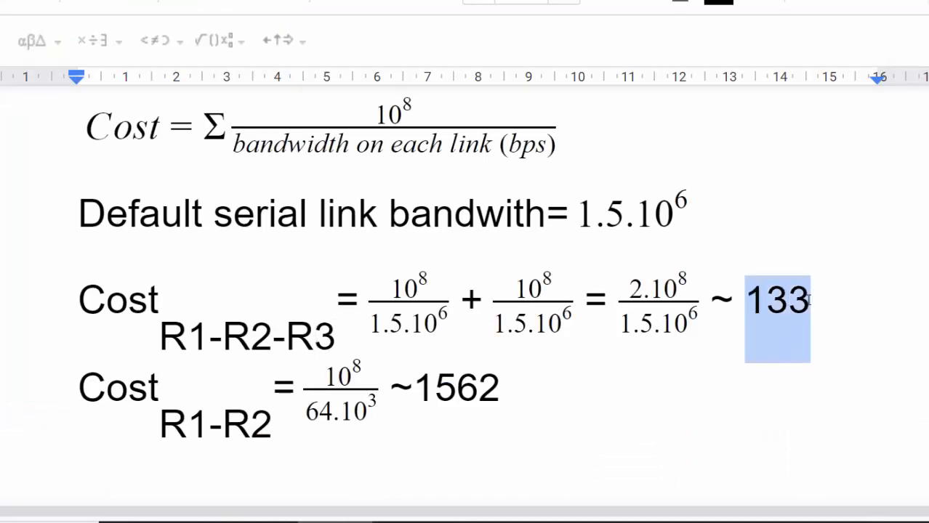
left_click(794, 302)
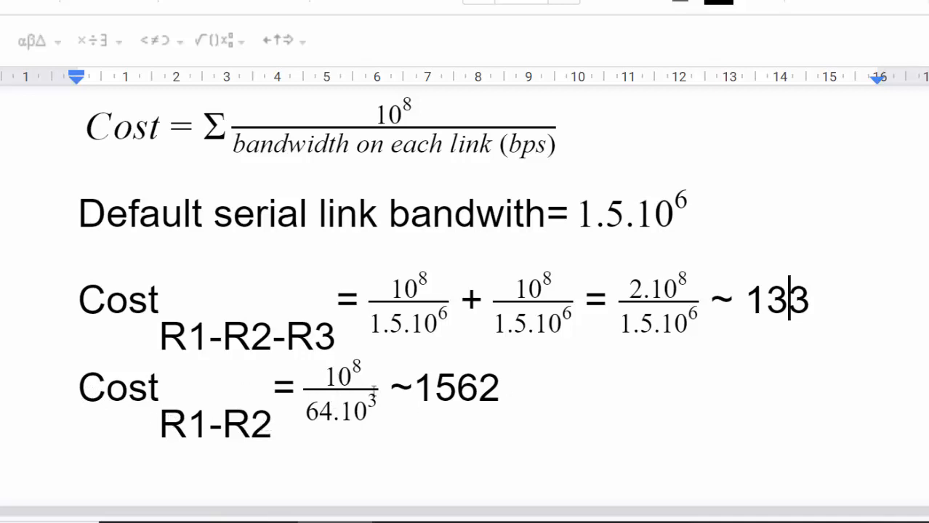
- Examine the cost calculation for the direct R1-R2 link, highlighting its bandwidth term and the resulting cost
left_click_drag(438, 393, 509, 390)
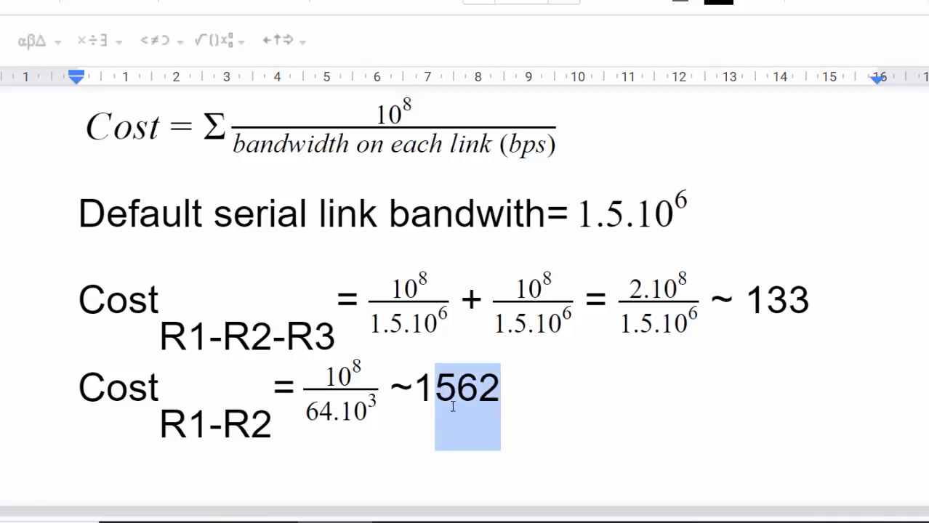
left_click(376, 414)
left_click_drag(332, 425, 317, 414)
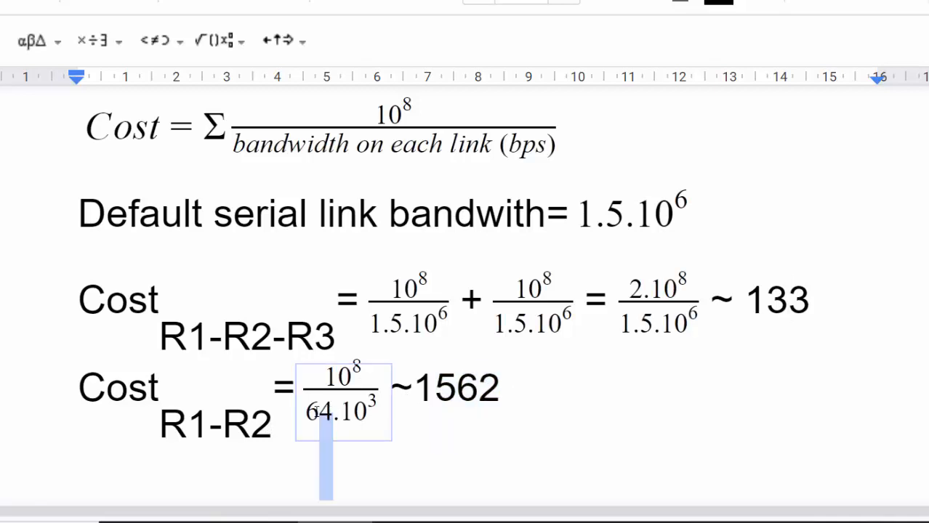
left_click(378, 414)
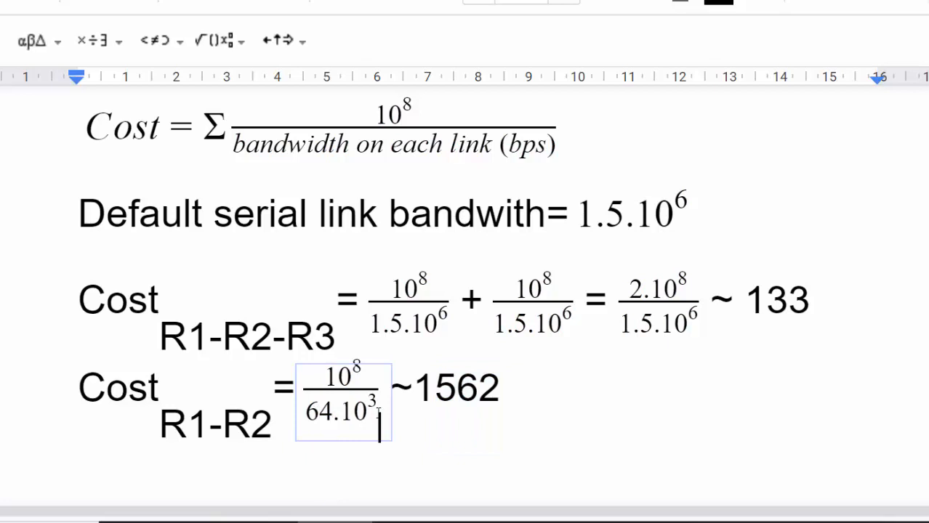
double_click(479, 389)
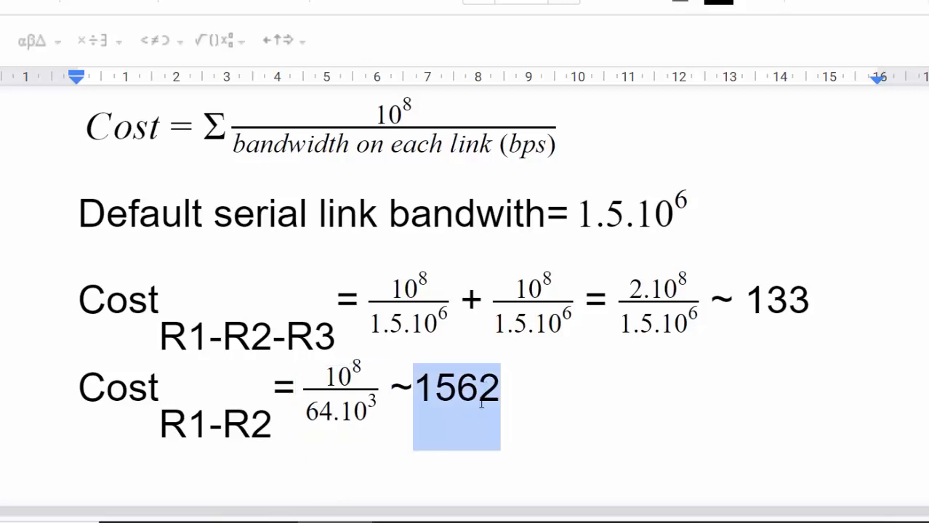
left_click(346, 465)
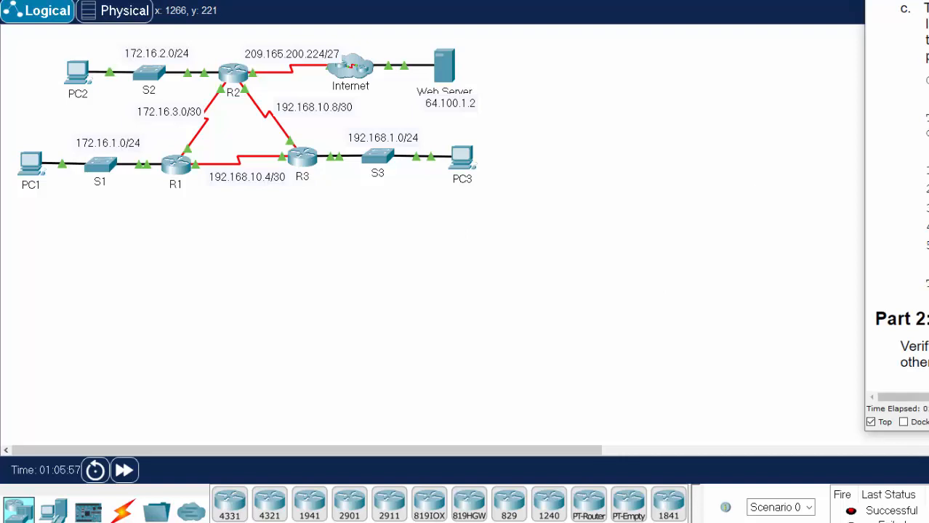
- Go back to Part 1 at the start of the Packet Tracer activity instructions
scroll(897, 218, "up", 10)
scroll(897, 218, "up", 5)
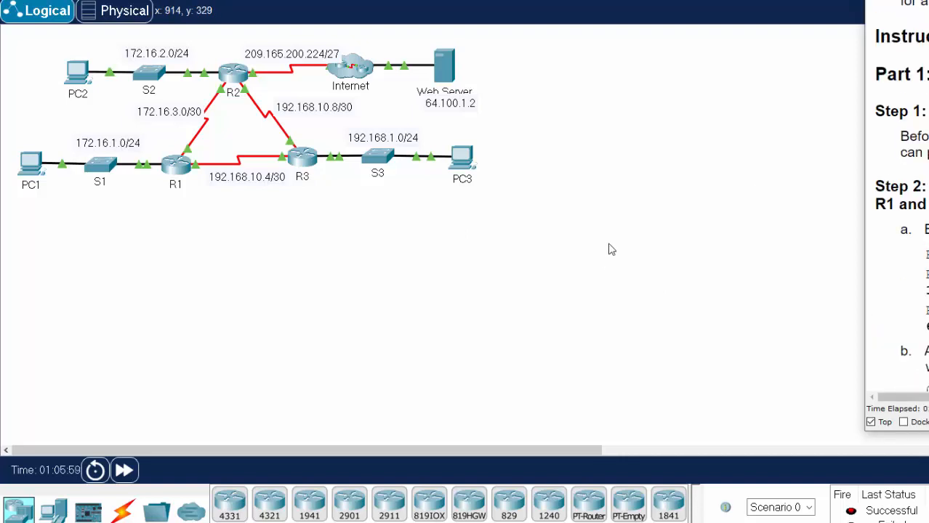